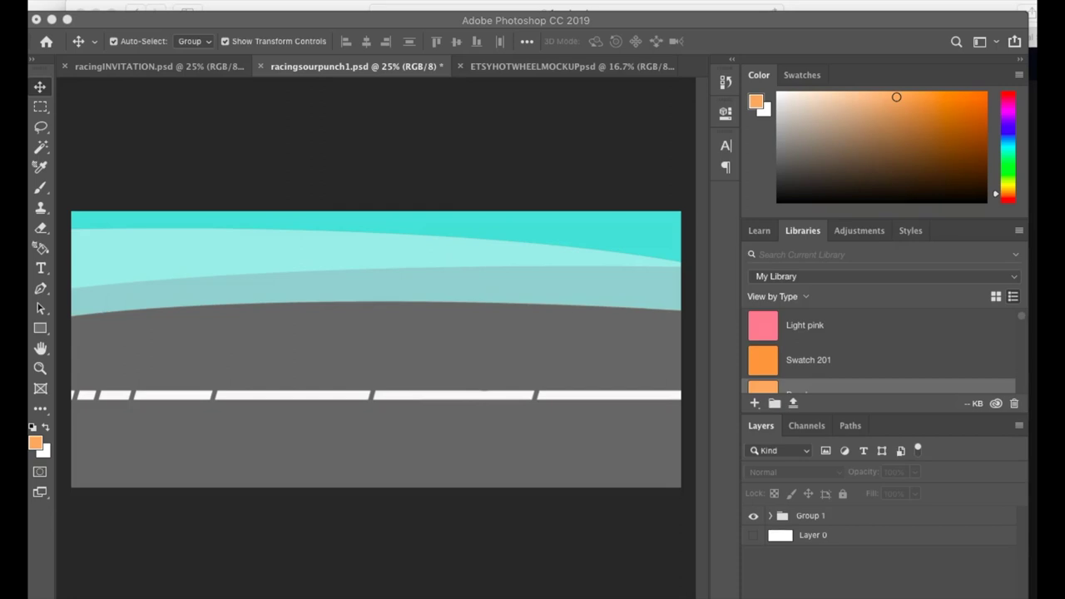
Open the Image menu for the racingsourpunch1.psd road banner
click(172, 85)
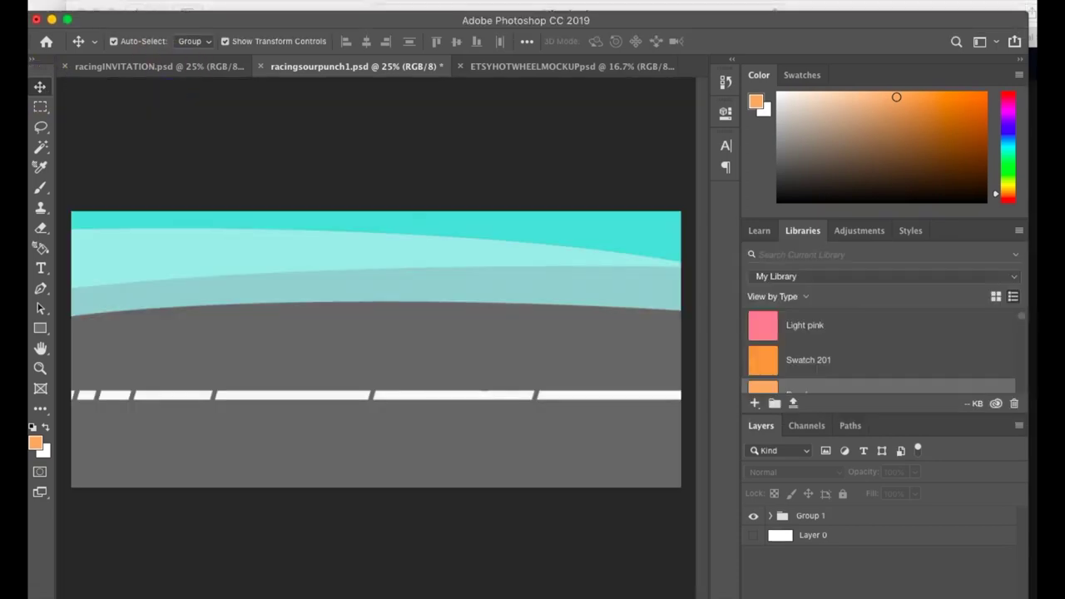
click(235, 2)
Confirm the banner canvas stays at 10.5 × 4.75 inches in Canvas Size
mouse_move(185, 2)
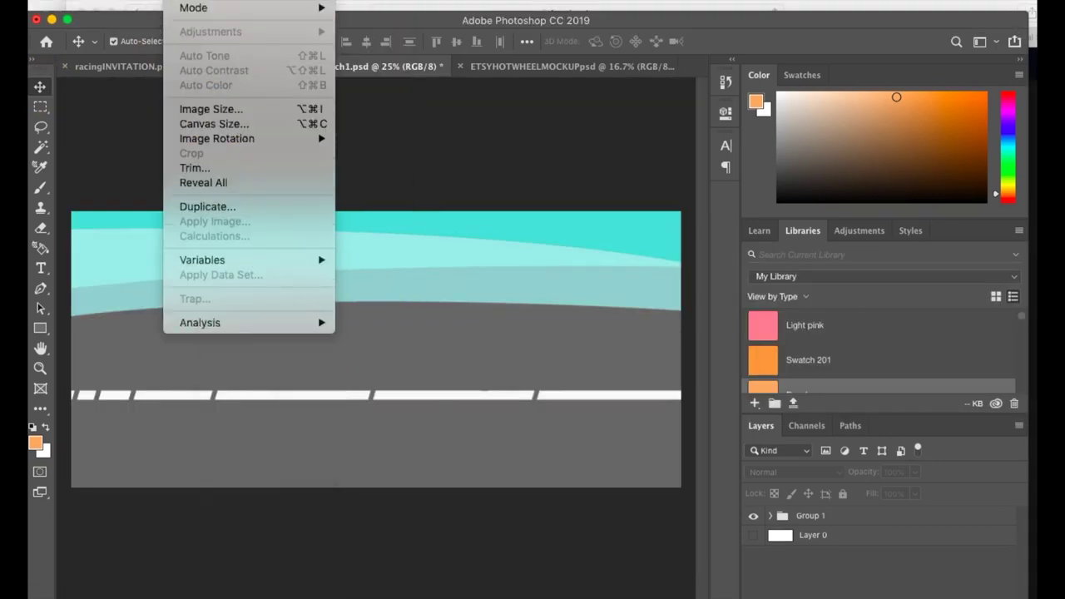
click(201, 125)
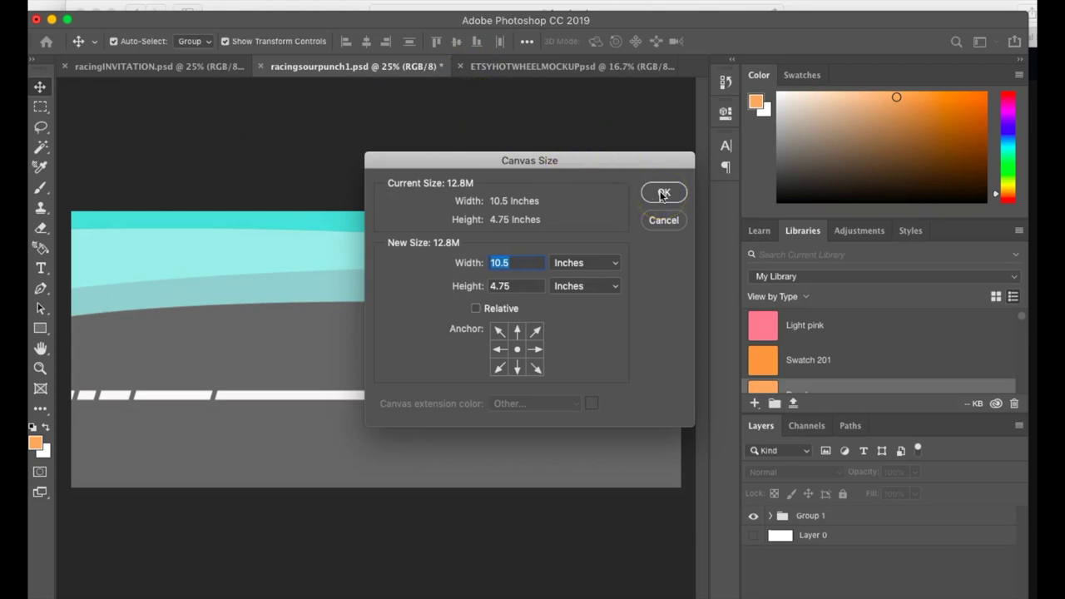
click(649, 166)
click(663, 192)
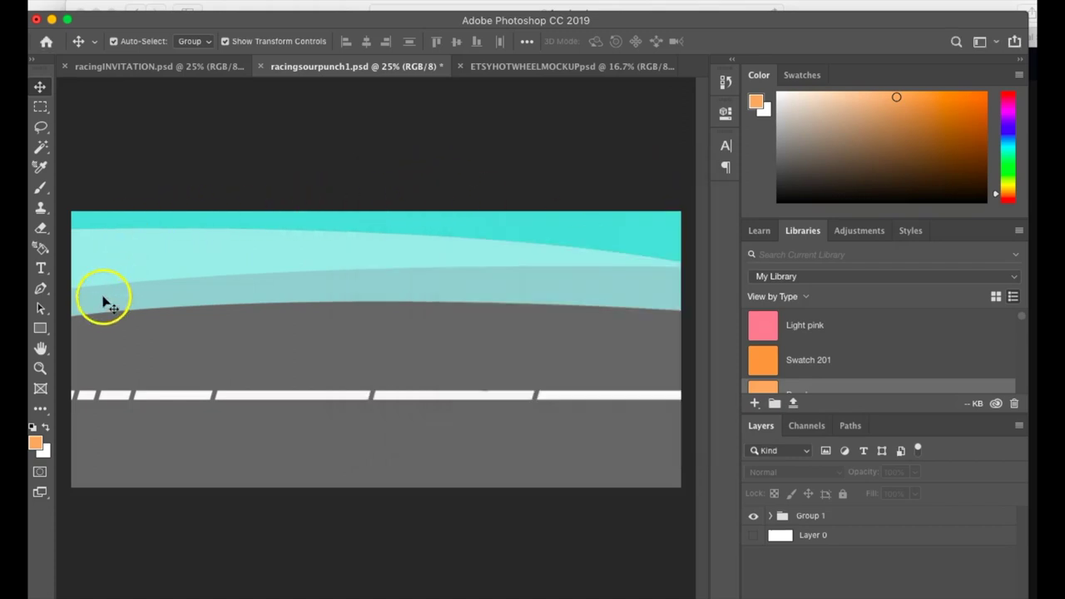
click(116, 1)
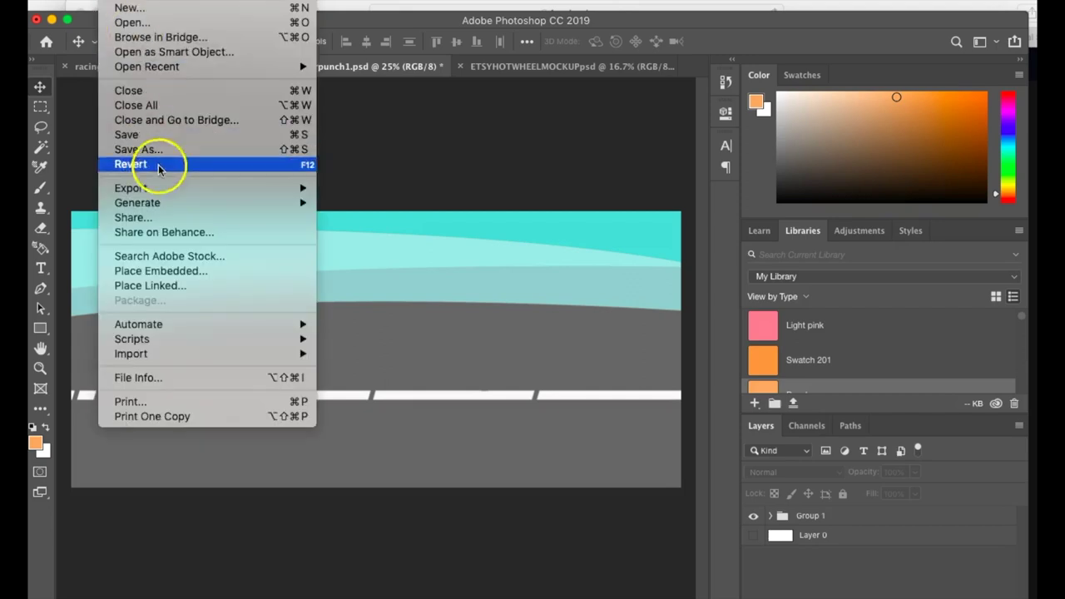
Embed the yellow Hot Wheels car image found by searching 'hot wheel'
click(175, 272)
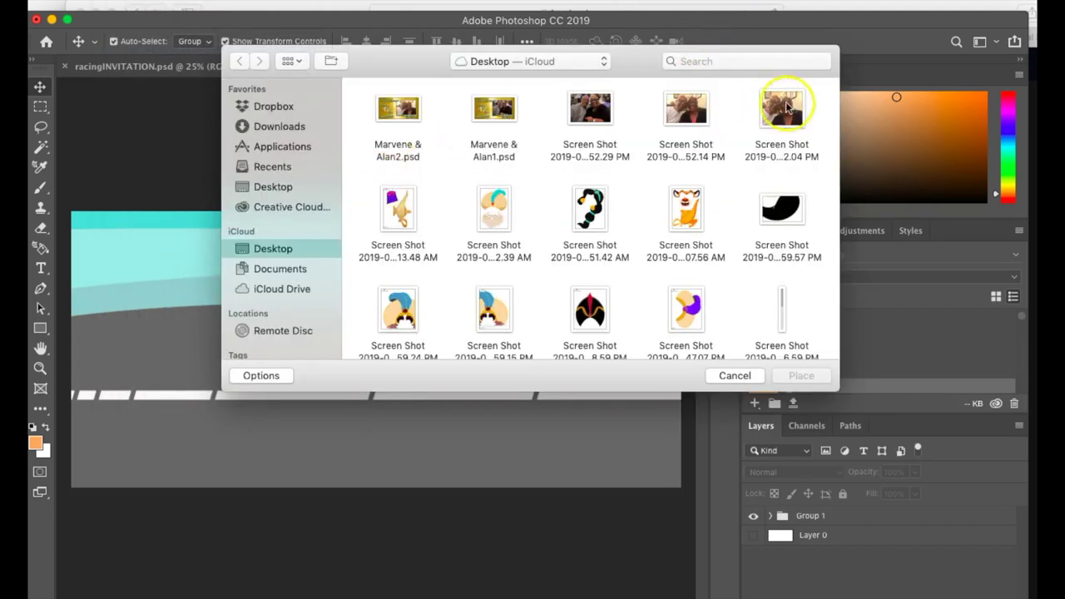
click(712, 61)
text(hot wheen)
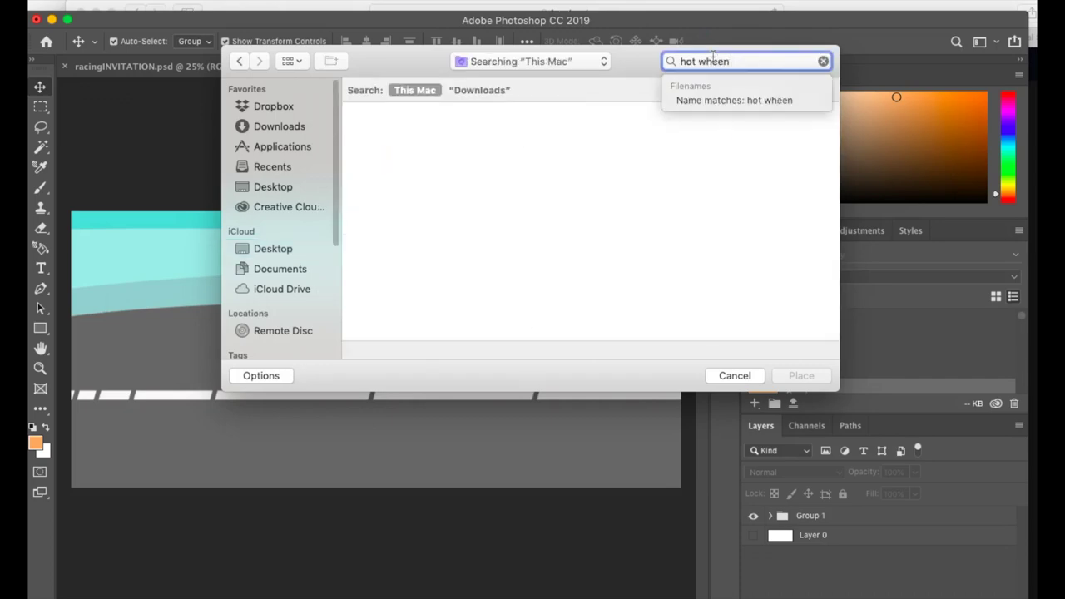
key(BackSpace)
text(l)
click(734, 295)
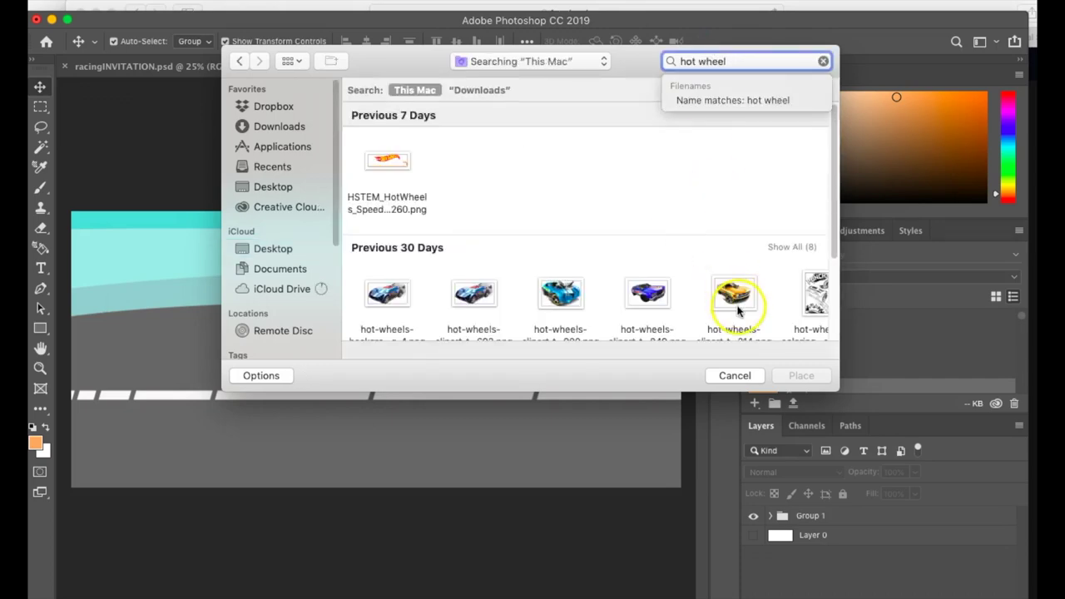
double_click(736, 312)
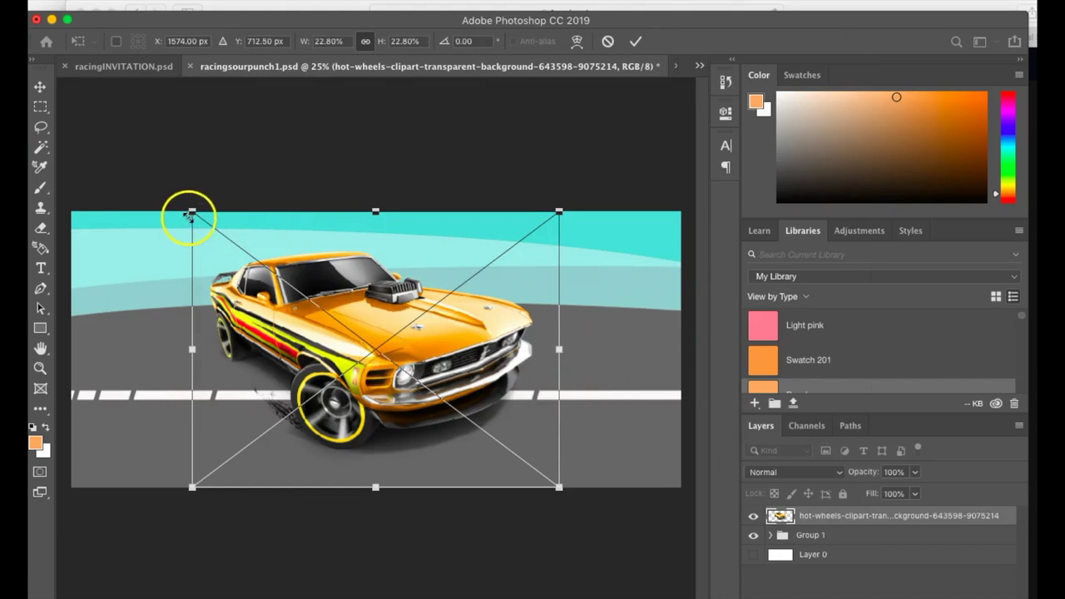
Shrink the car to about 9.83% and set it on the road's right side
drag(188, 207, 412, 333)
drag(453, 374, 564, 313)
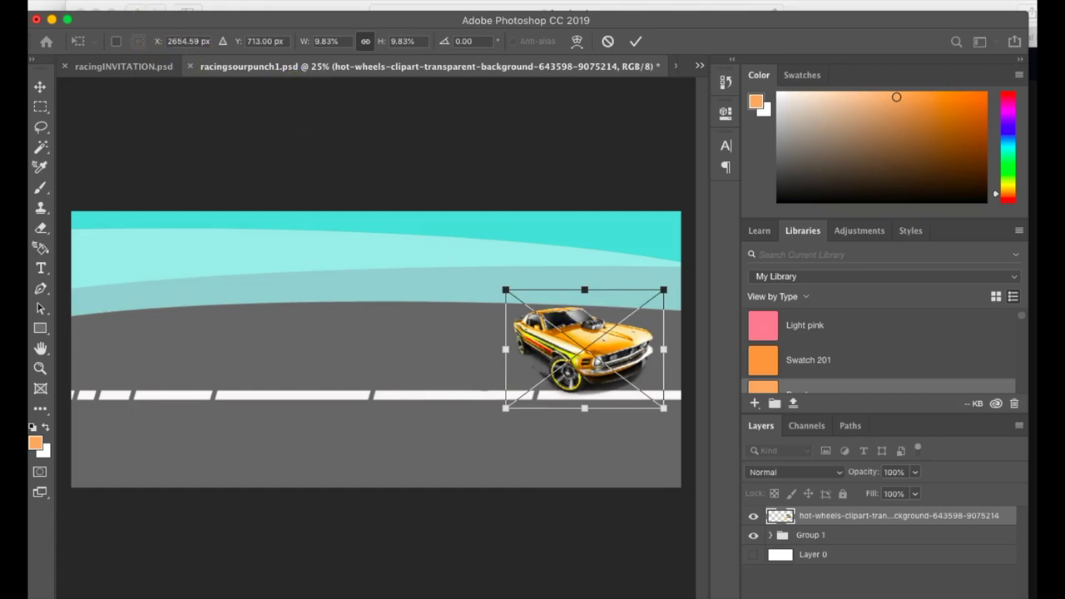
click(113, 0)
click(328, 178)
Embed RACECARPIERCE, scale it to about 22.43% and place it at the road's left end
click(113, 0)
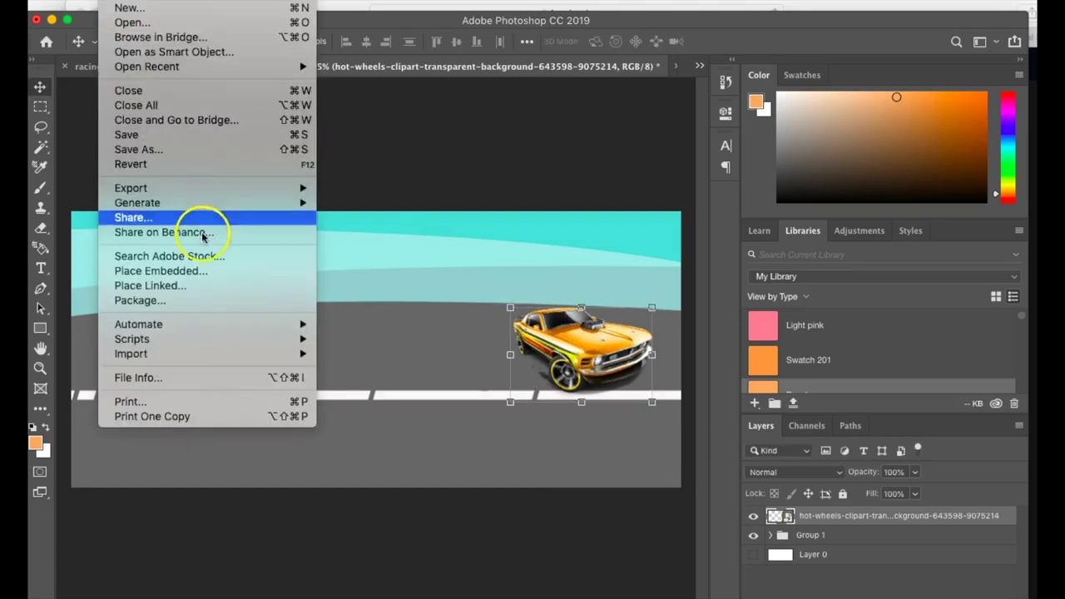
click(200, 271)
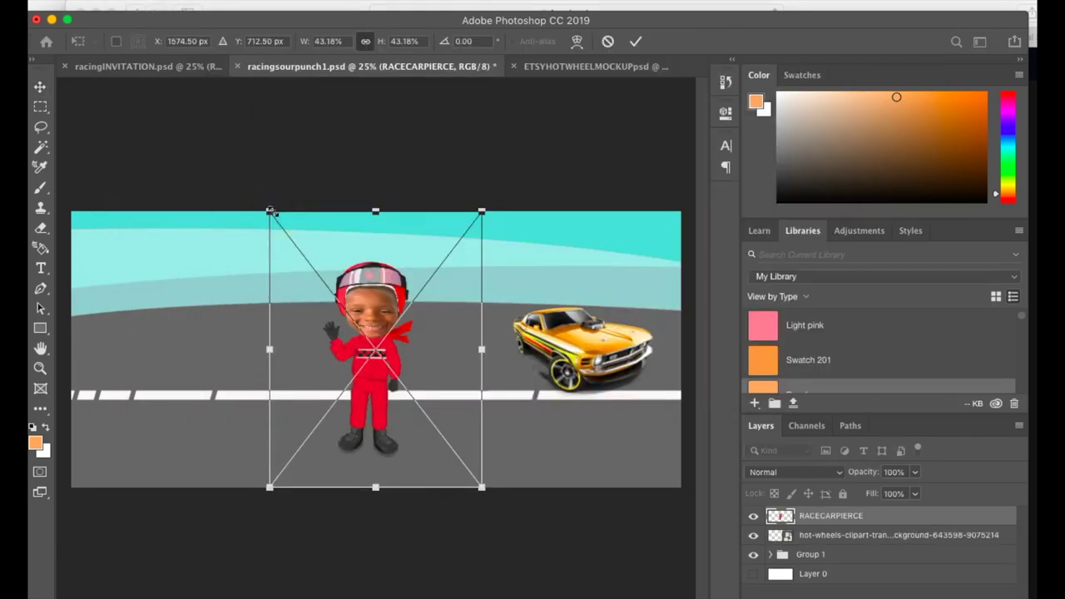
drag(272, 211, 371, 343)
drag(416, 392, 159, 327)
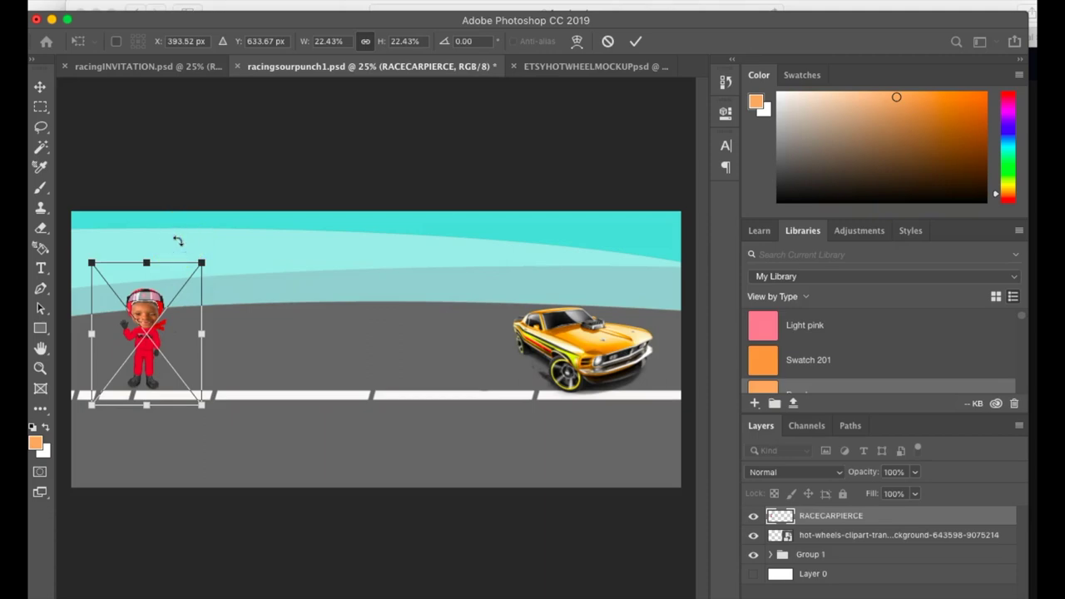
key(Return)
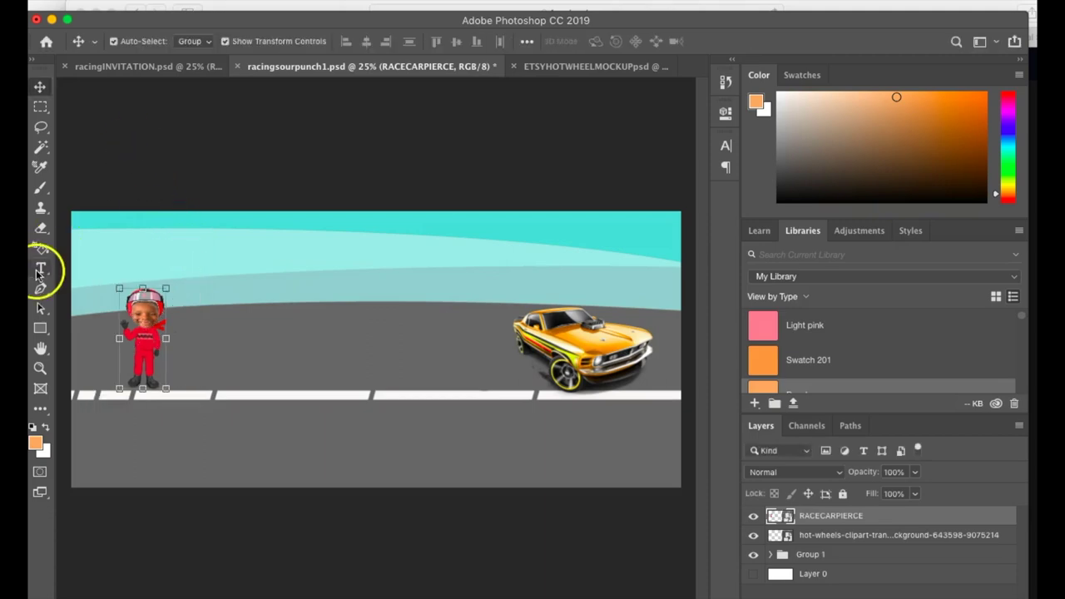
key(super+shift+p)
Embed Hotwheelnameorbirthday.psd, scale it to 32.91% and center it on the road
click(673, 100)
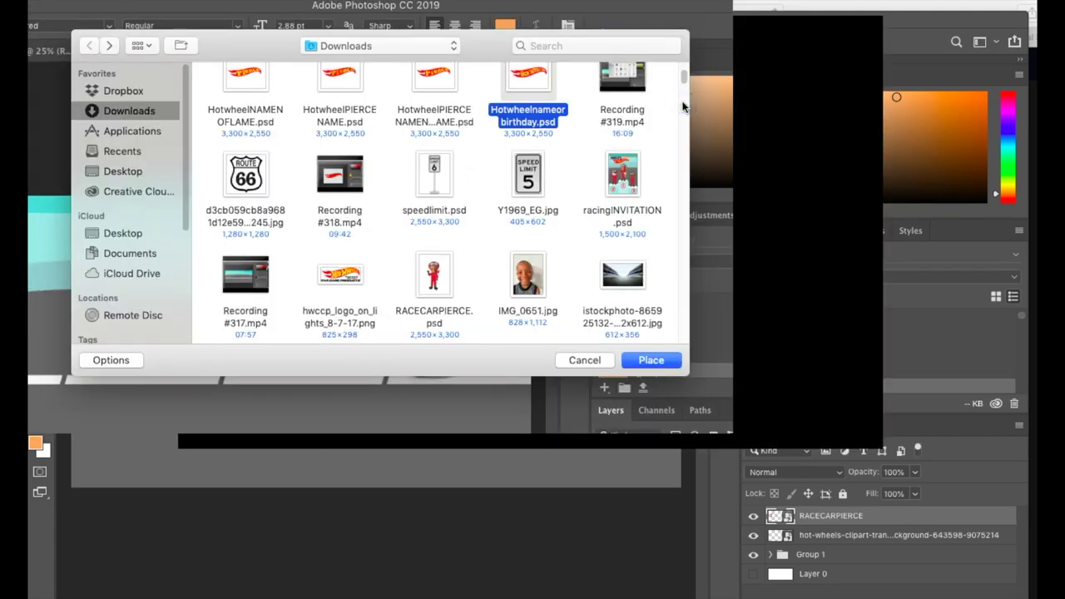
key(Return)
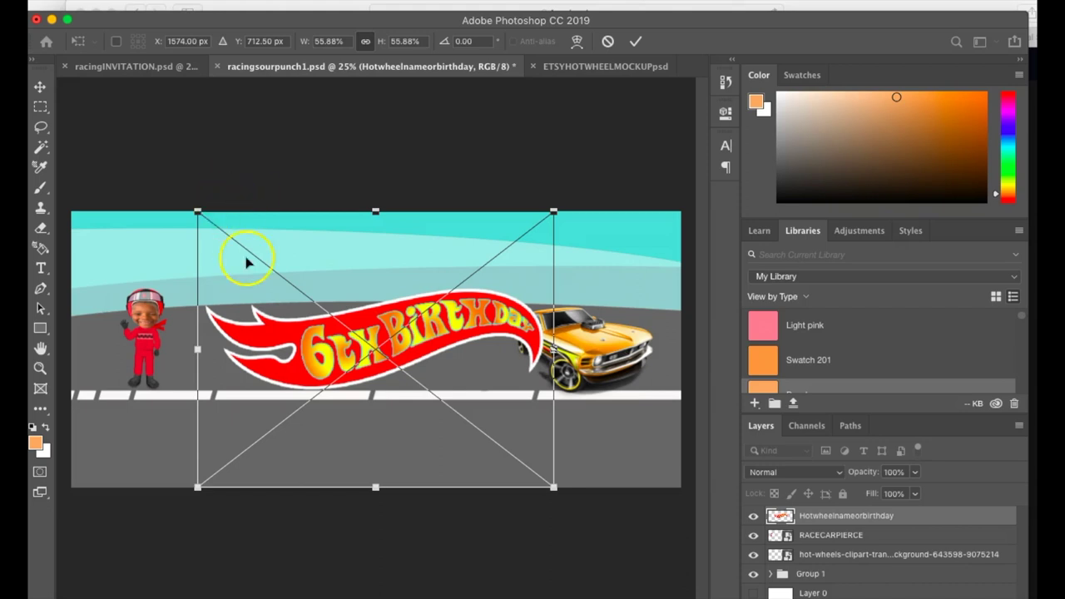
drag(199, 208, 341, 341)
drag(409, 393, 364, 412)
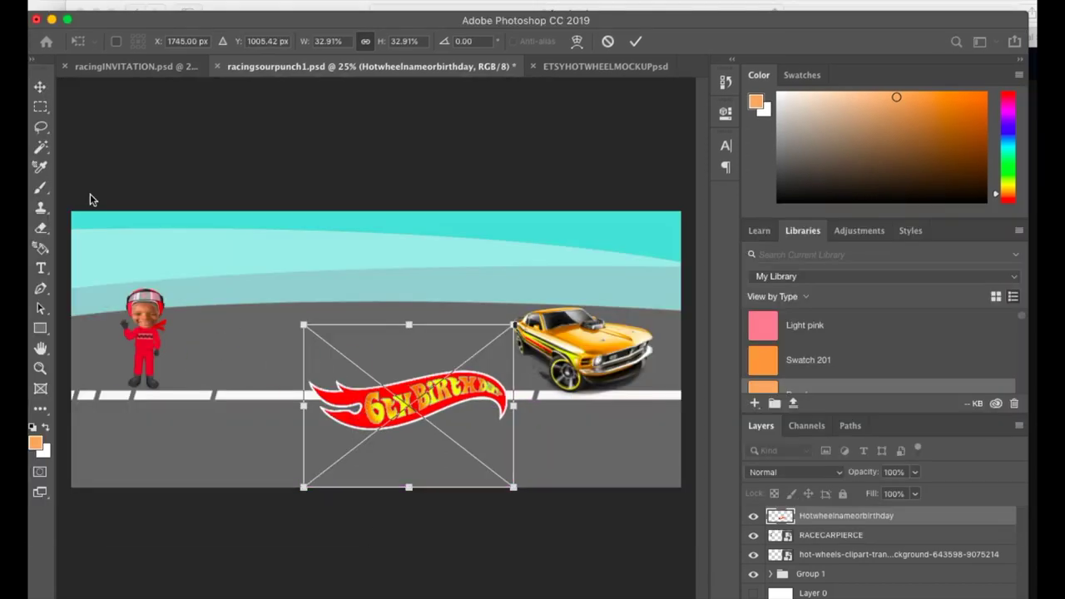
click(52, 211)
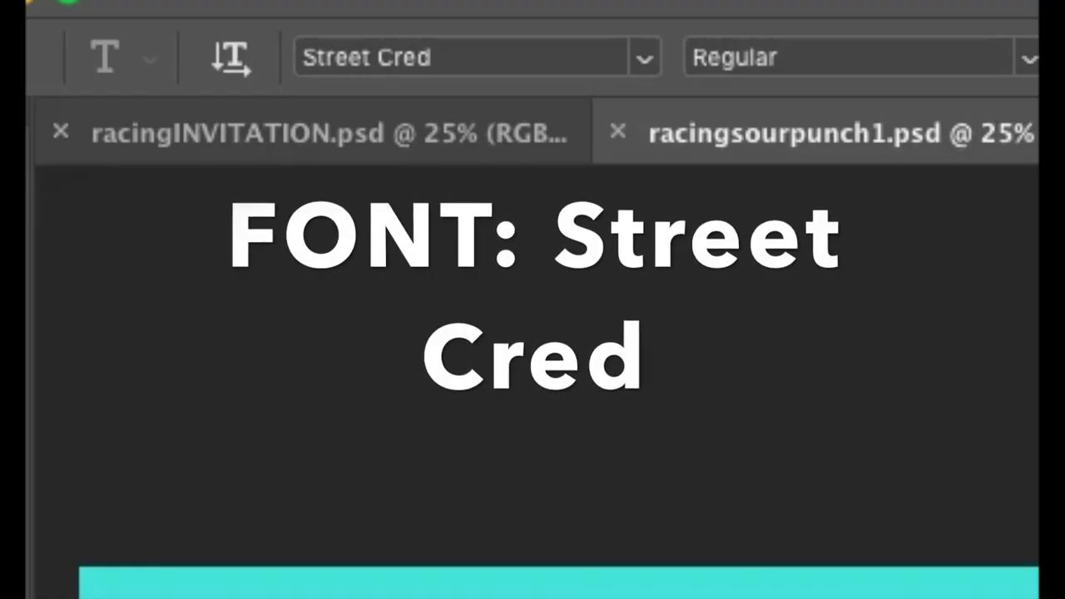
Enlarge the PIERCE'S title to 189.69% with Free Transform and commit it
drag(366, 366, 401, 366)
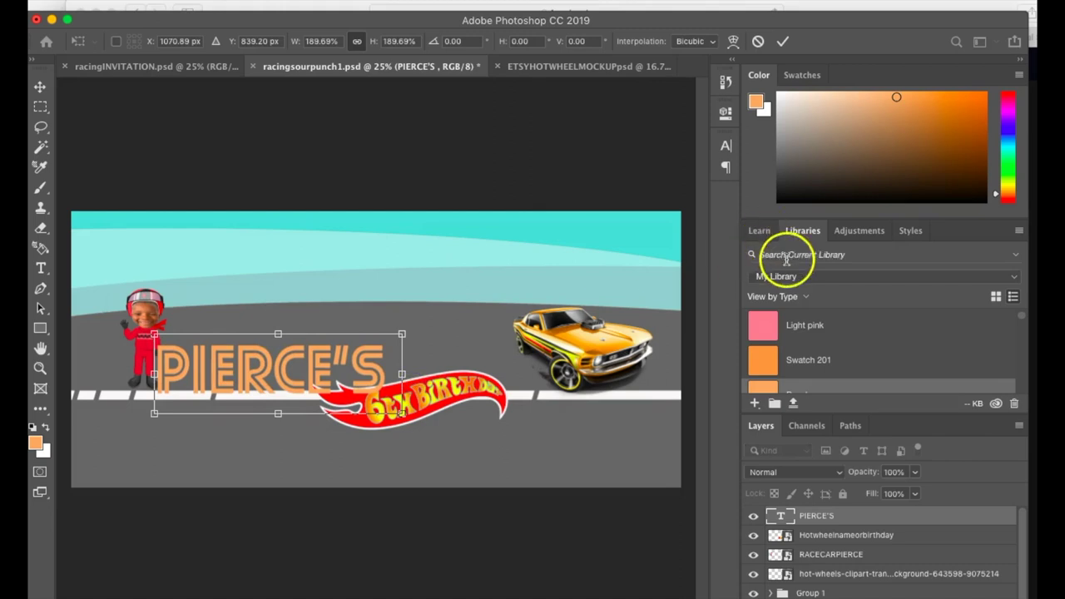
click(786, 260)
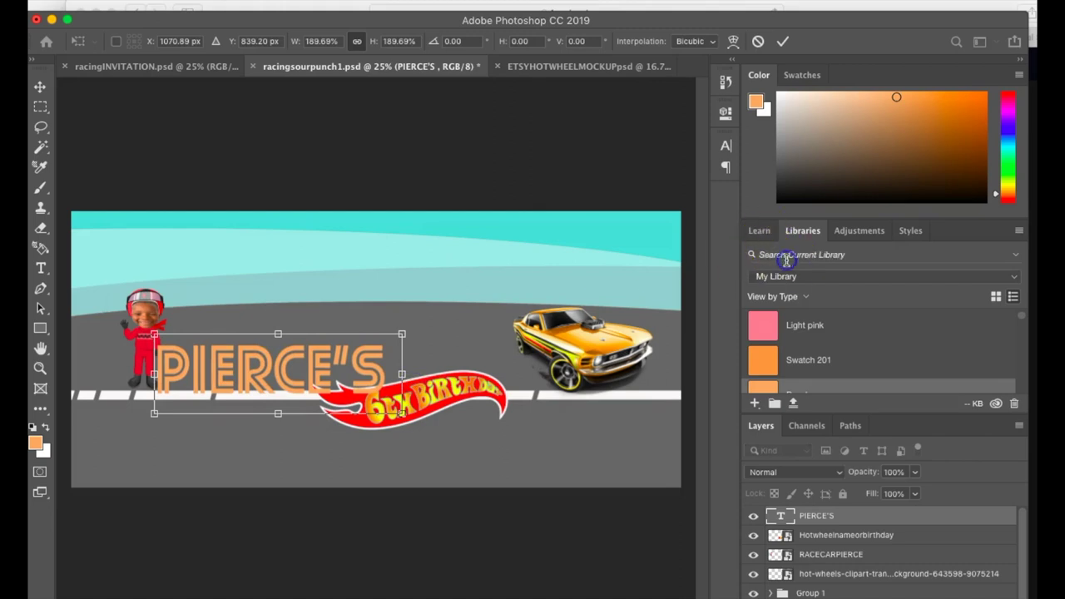
key(Return)
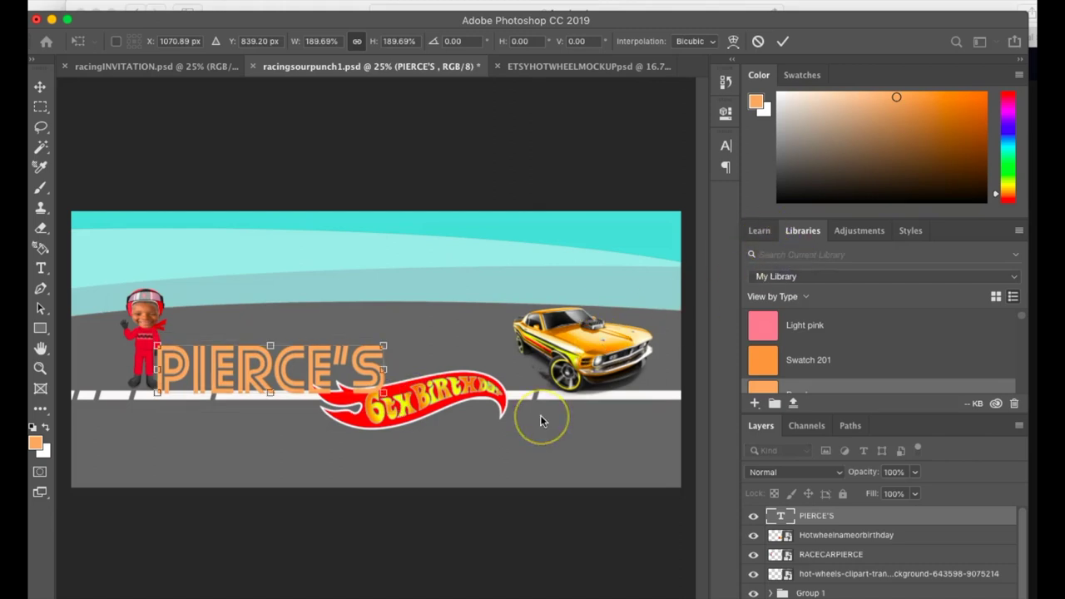
Pick BLACK from the Libraries colour search and apply it to the title
click(762, 254)
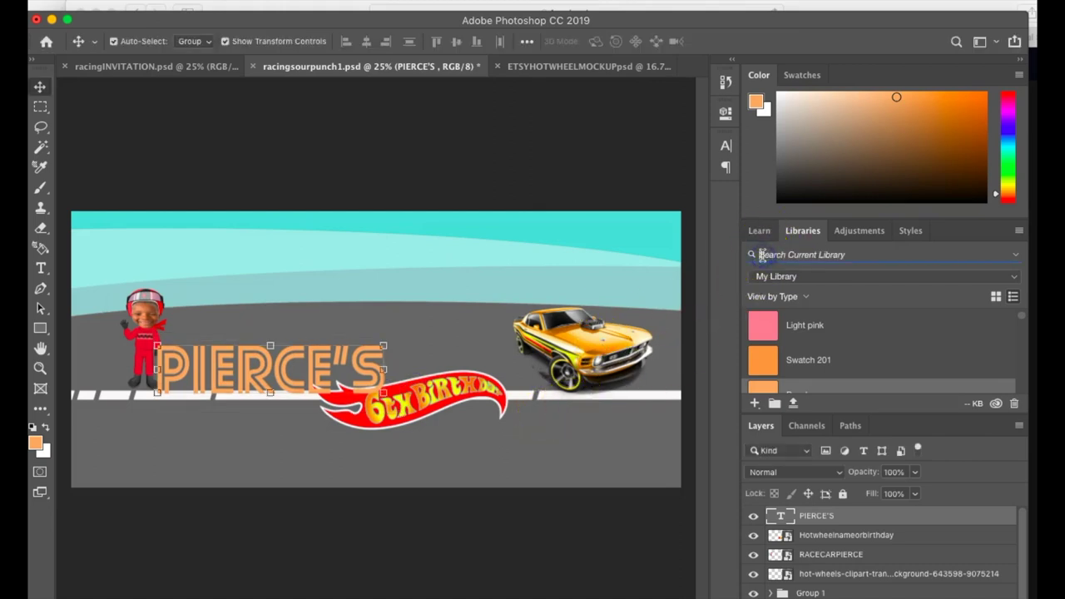
text(BLACK)
click(764, 367)
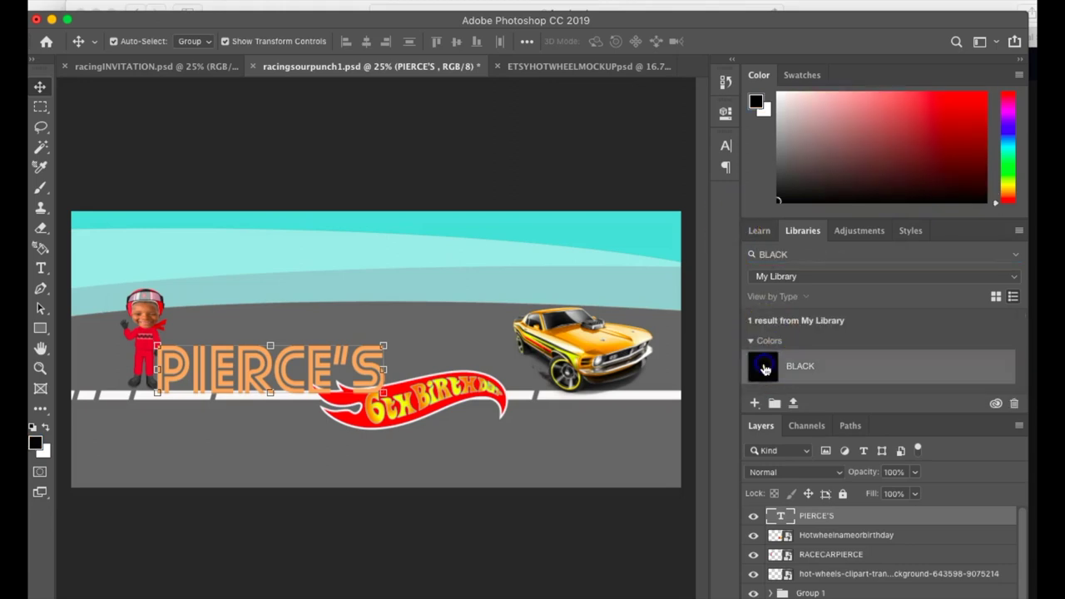
click(831, 554)
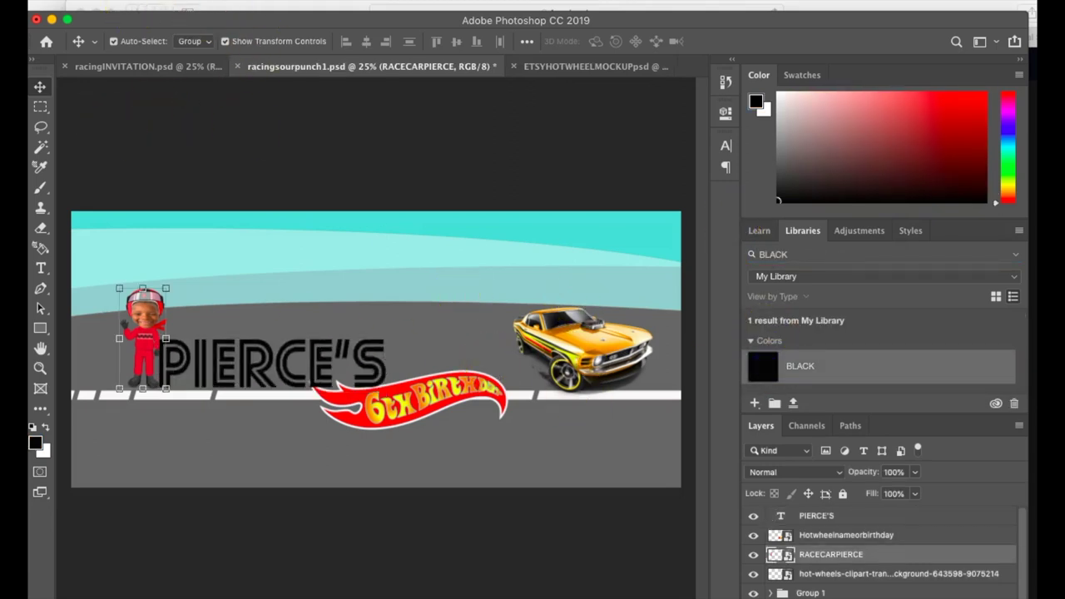
click(113, 2)
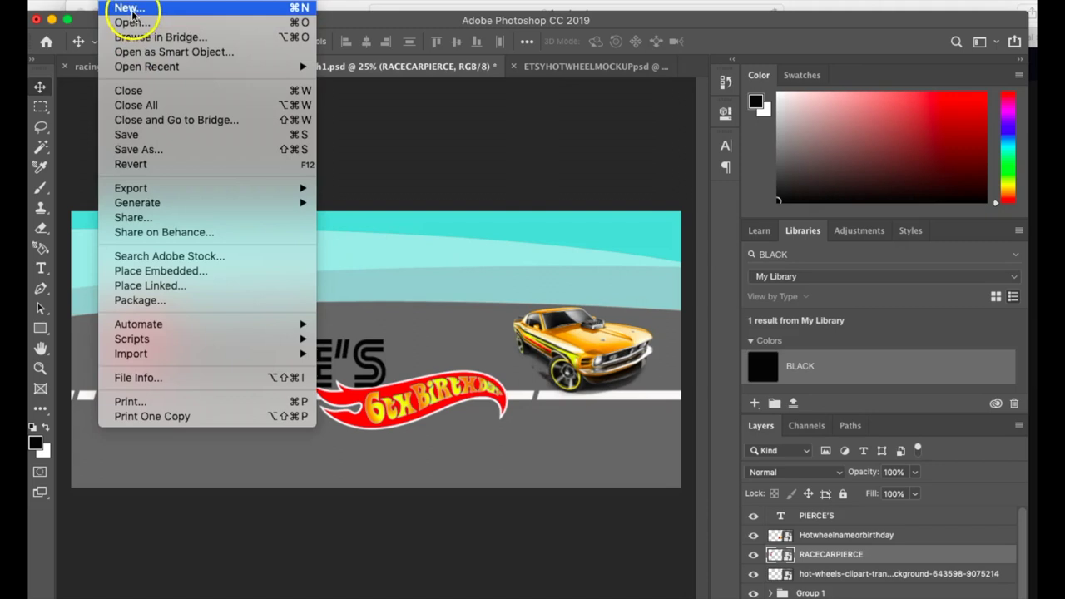
Embed the car-tracks image found by searching 'TRAC'
click(179, 271)
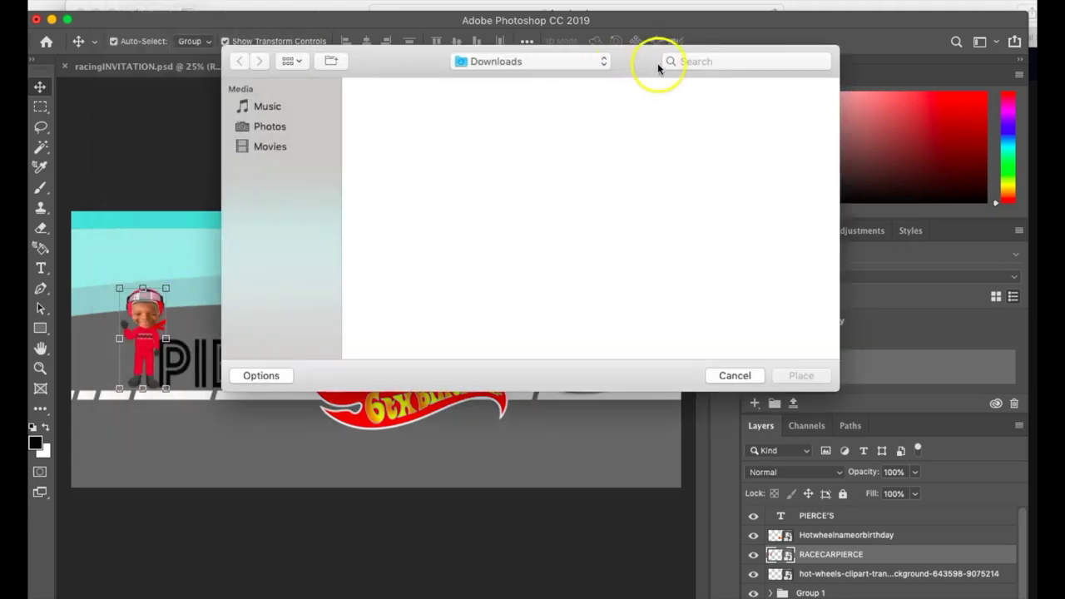
click(688, 61)
text(T)
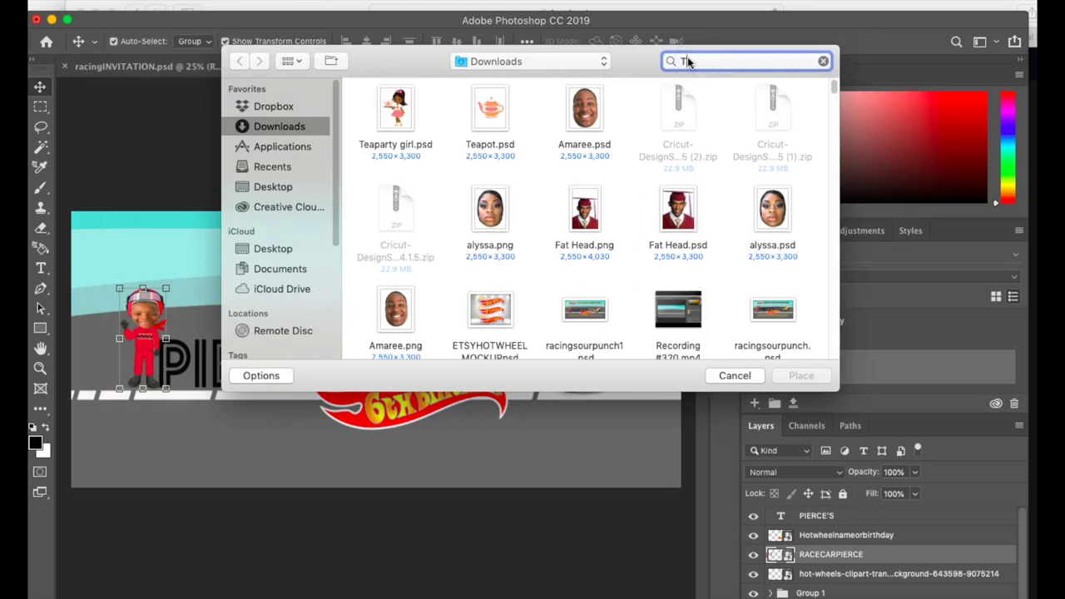
text(RACK)
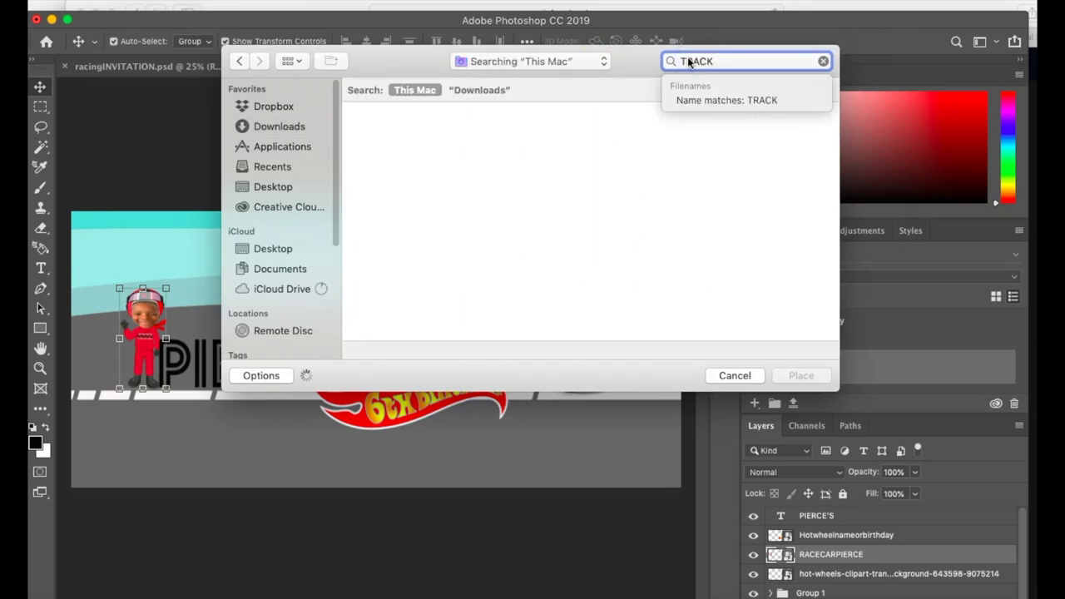
click(392, 168)
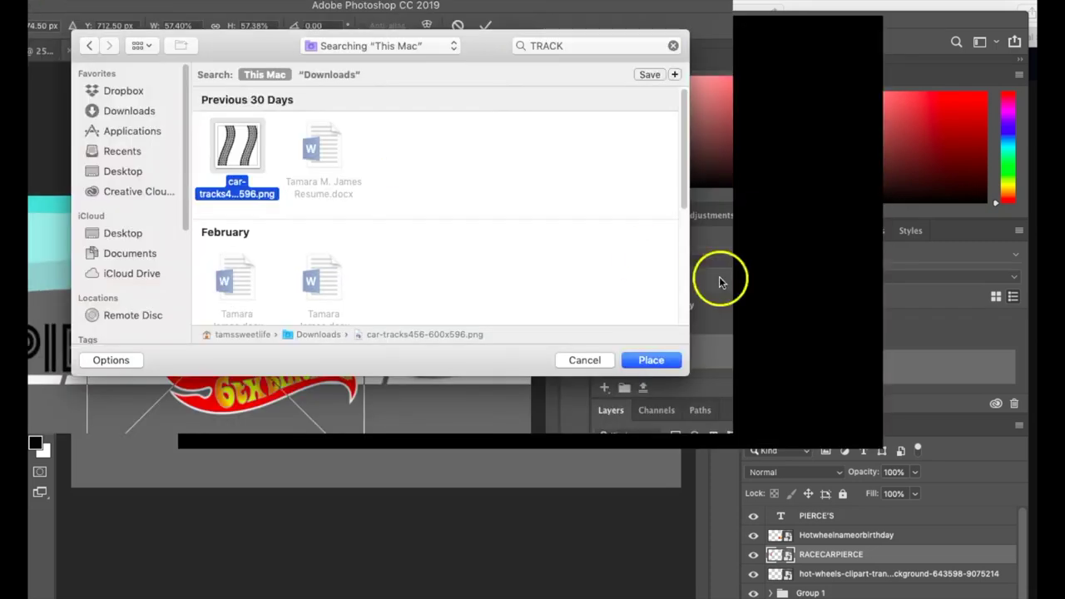
key(Return)
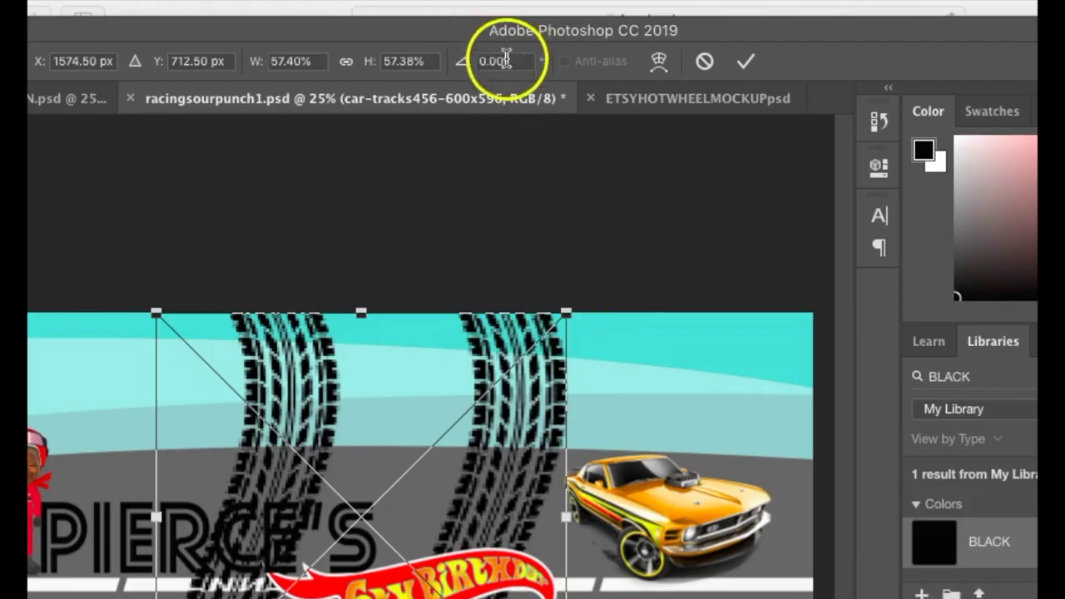
Rotate the tracks -90°, squash them and shrink them into a short trail behind the car
click(464, 41)
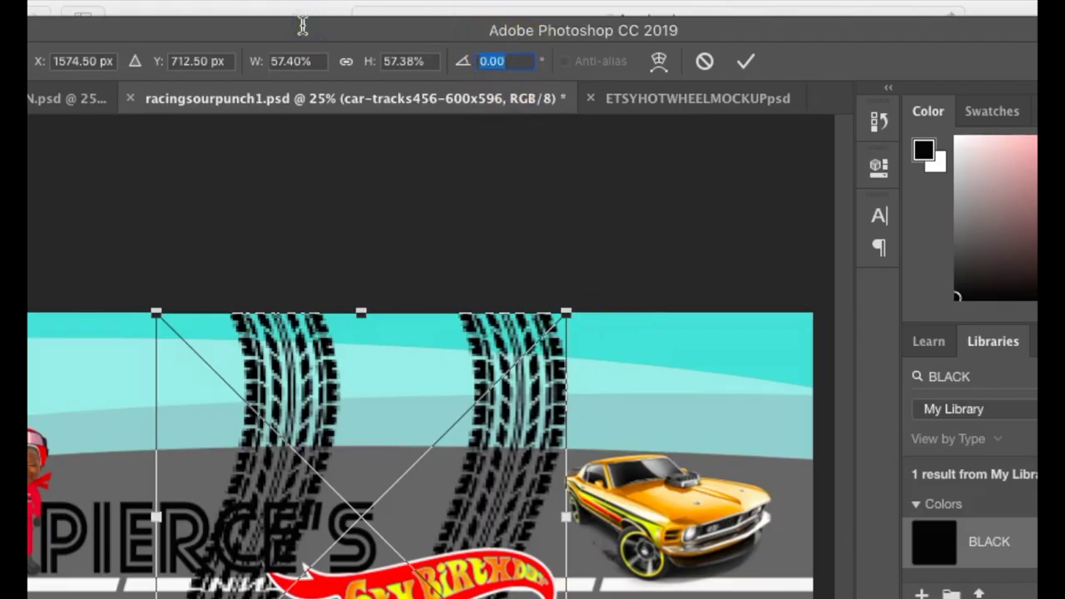
text(-90)
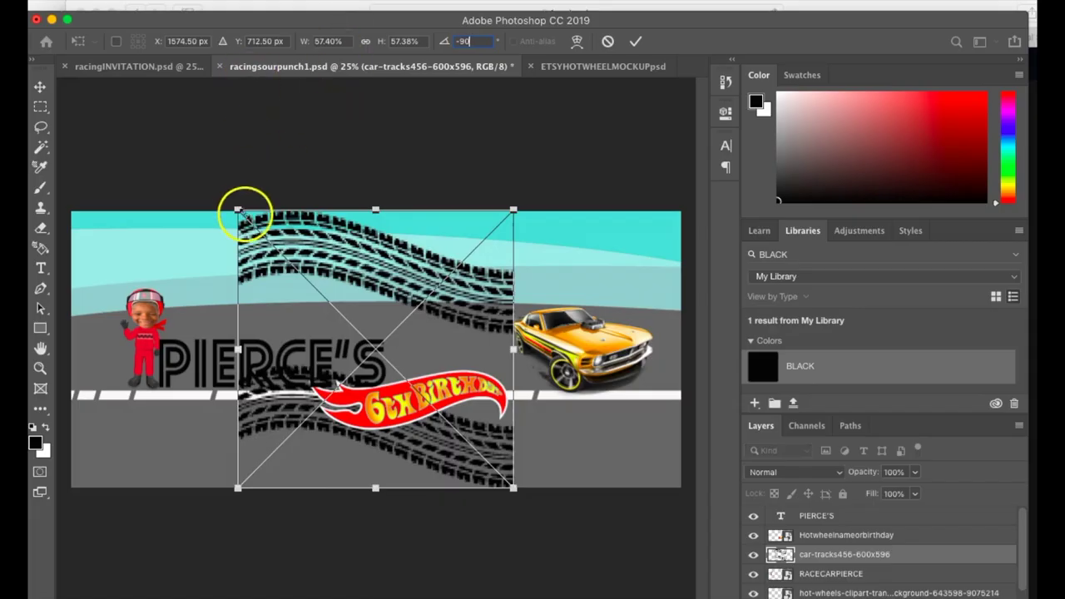
click(239, 212)
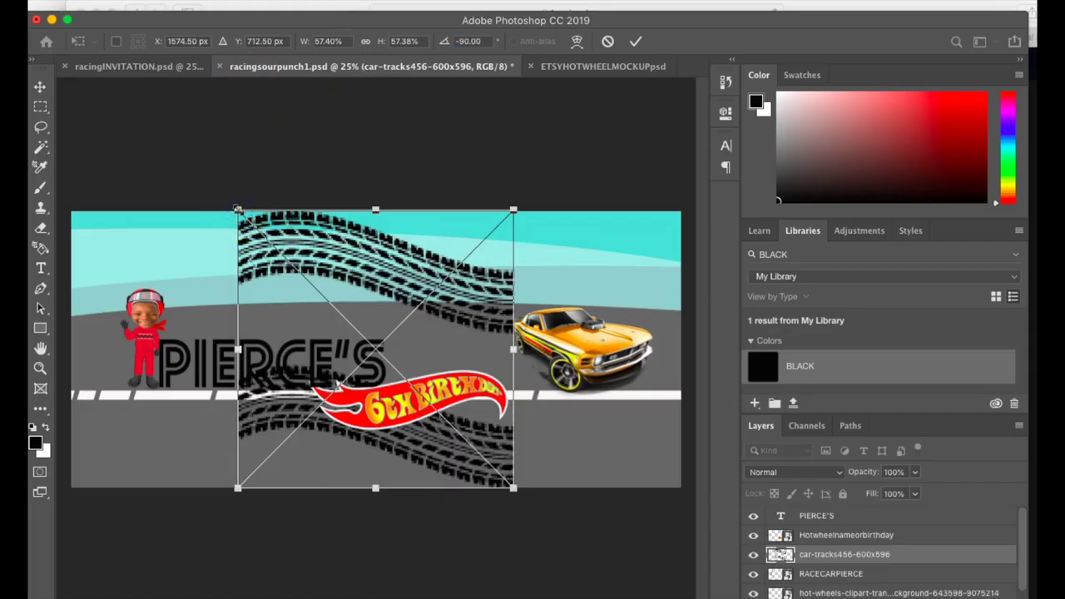
drag(375, 210, 376, 414)
click(278, 440)
drag(279, 441, 402, 362)
click(592, 402)
click(658, 411)
click(650, 413)
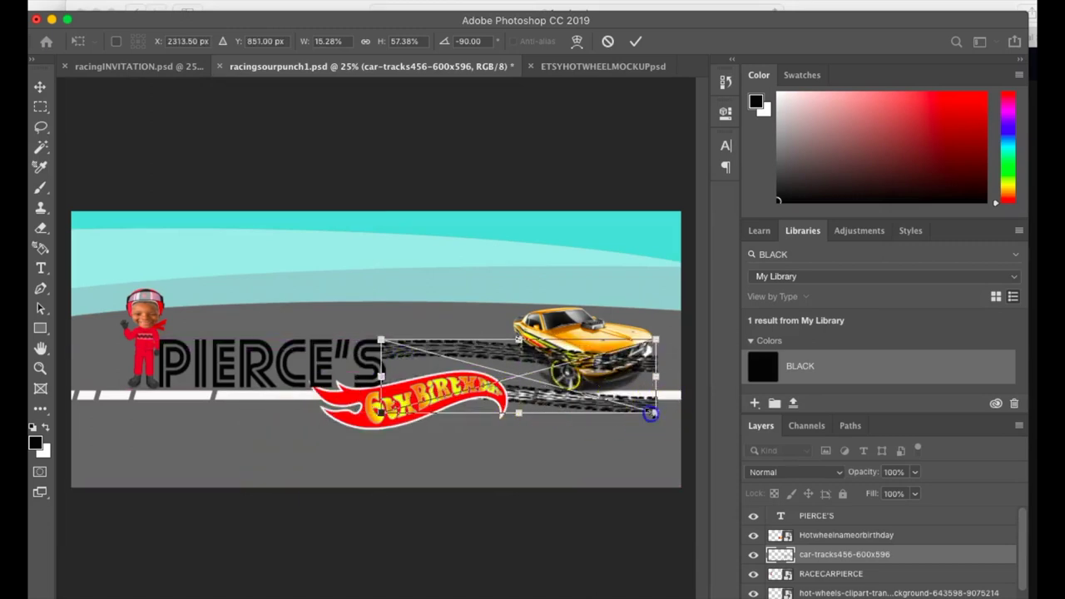
drag(650, 412, 569, 393)
Tilt the car about -18.9° into a wheelie and nudge it slightly left
click(580, 359)
drag(669, 295, 641, 320)
key(Return)
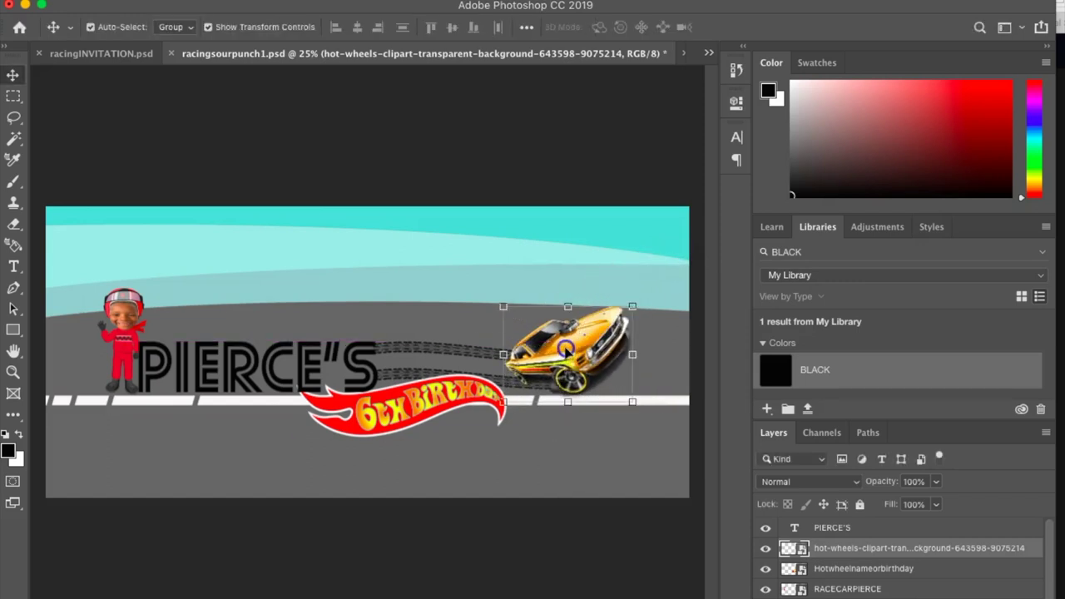
drag(582, 358, 566, 358)
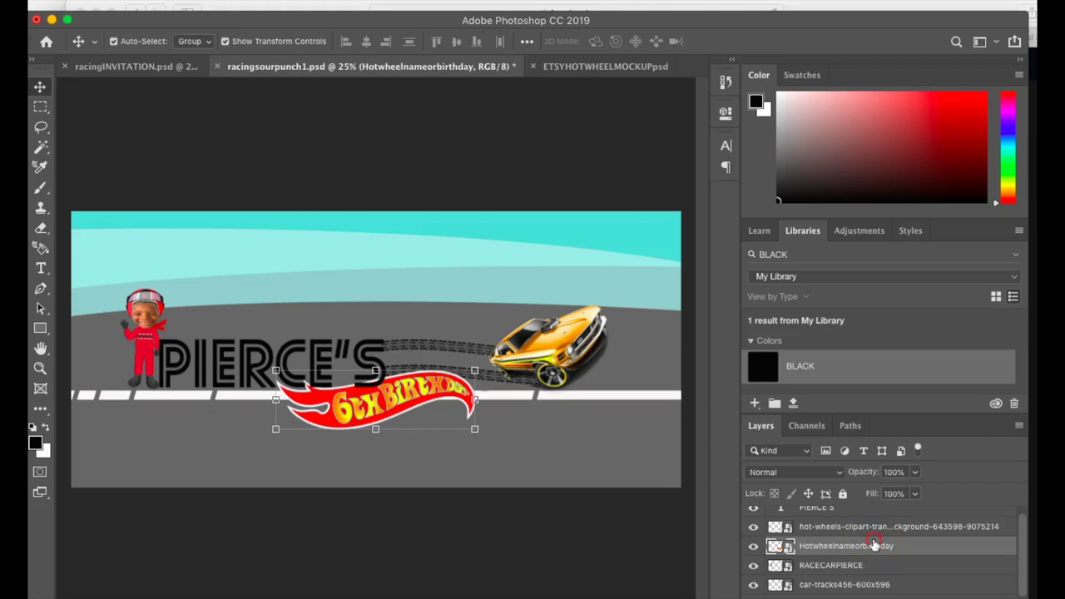
Turn on Drop Shadow in the logo's Blending Options with a bright yellow colour
right_click(855, 544)
click(825, 545)
click(531, 297)
click(851, 65)
click(840, 161)
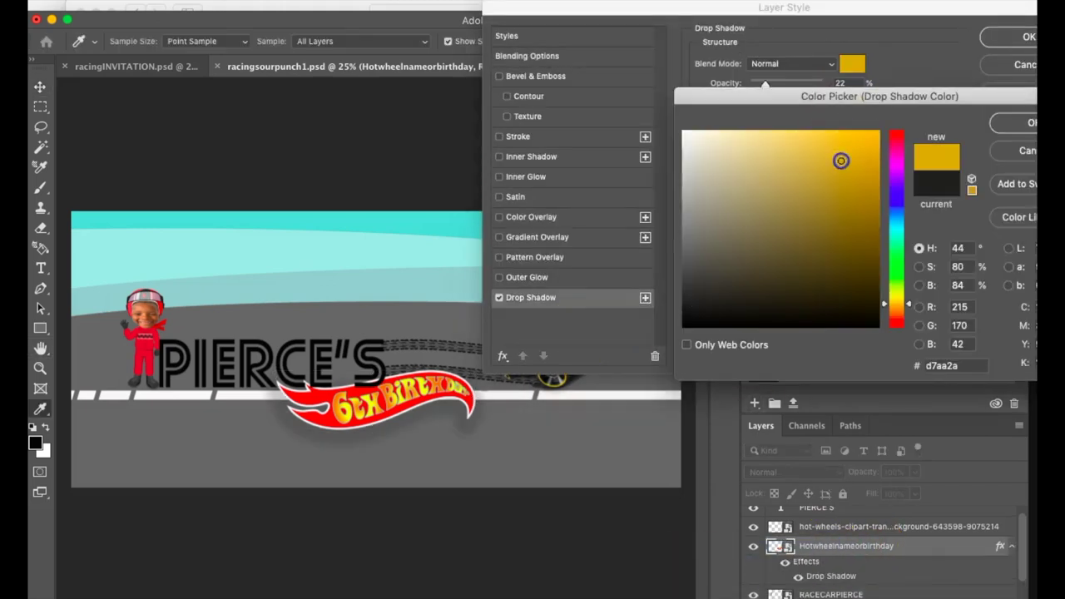
mouse_move(841, 162)
mouse_down()
mouse_move(843, 147)
mouse_move(824, 141)
mouse_up()
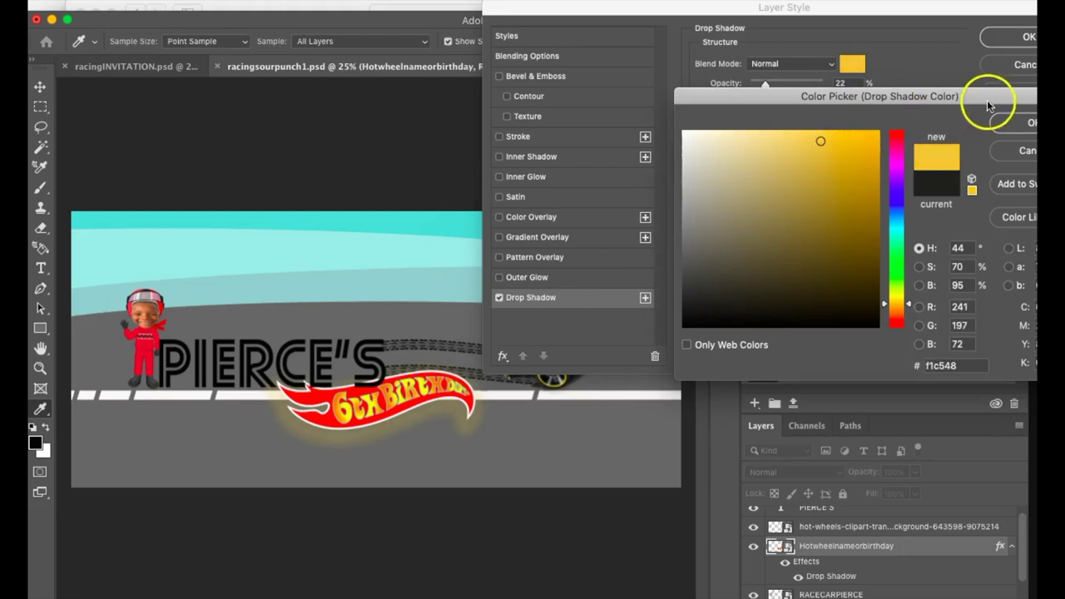
key(Return)
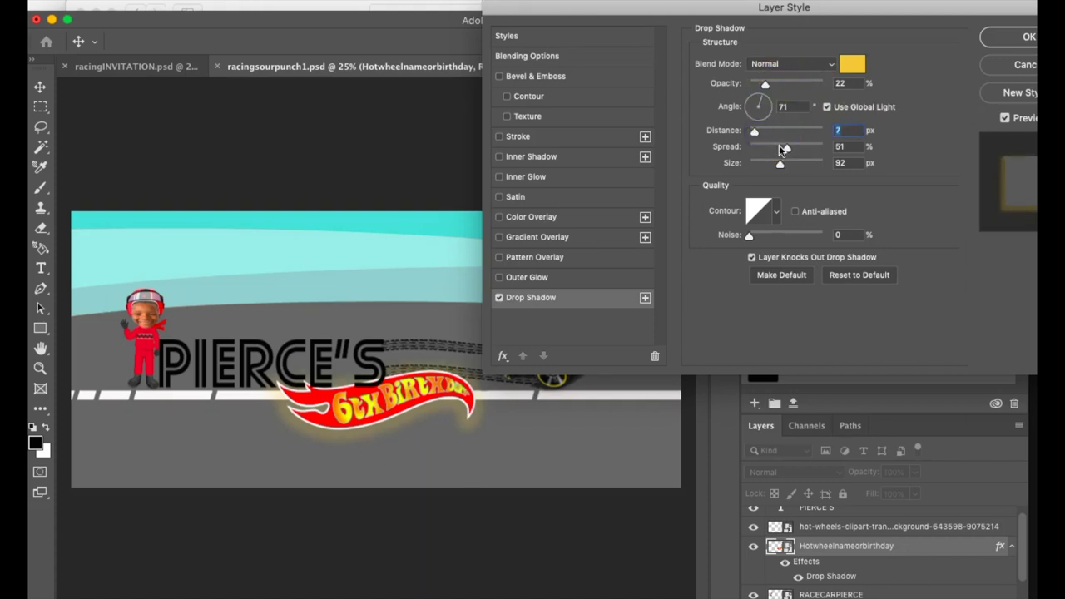
Tune the yellow shadow to 22% spread, 70 px size and 70% opacity, then apply it
drag(788, 152, 782, 152)
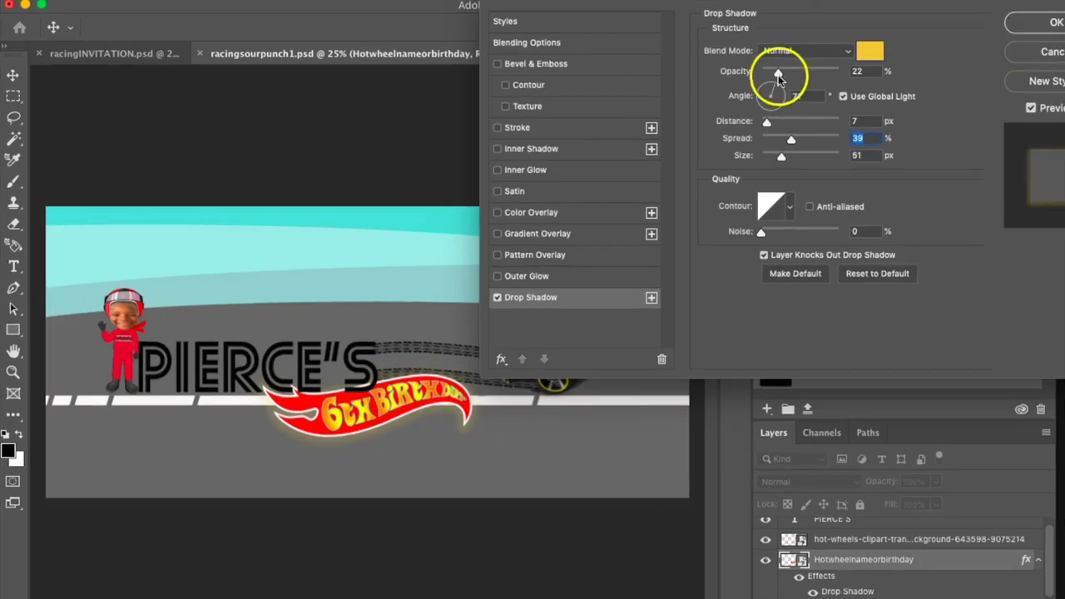
drag(765, 87, 862, 78)
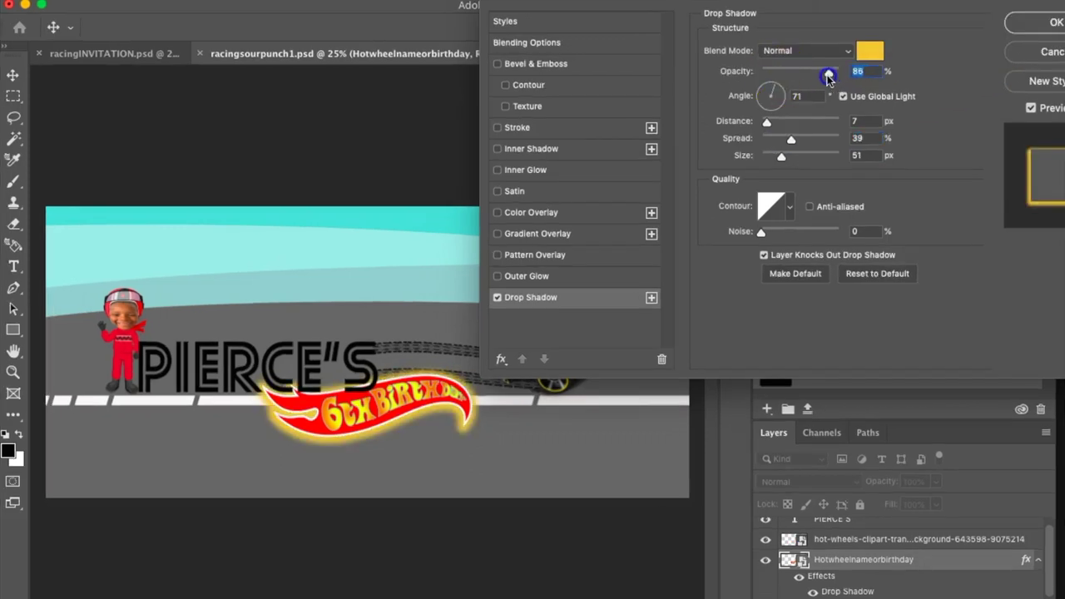
drag(799, 75, 797, 76)
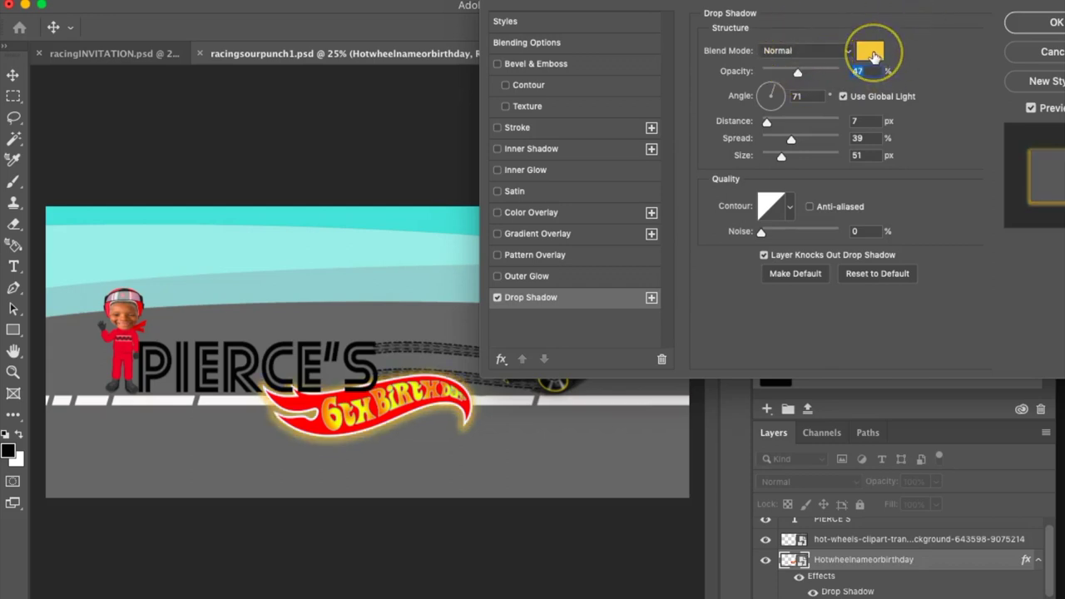
click(872, 53)
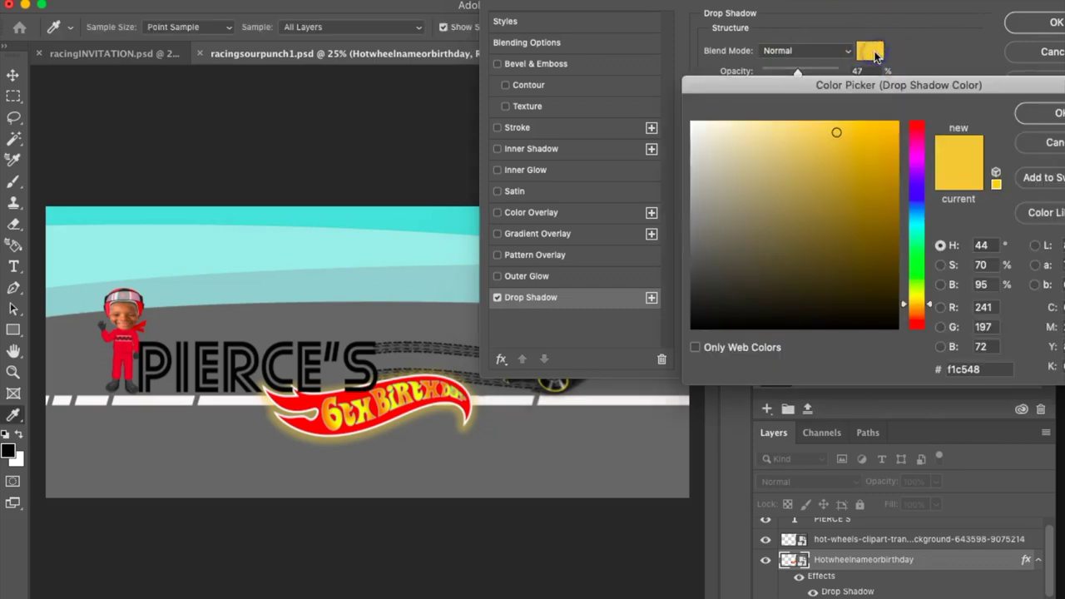
mouse_move(785, 166)
mouse_down()
mouse_move(725, 306)
mouse_move(791, 254)
mouse_move(817, 261)
mouse_up()
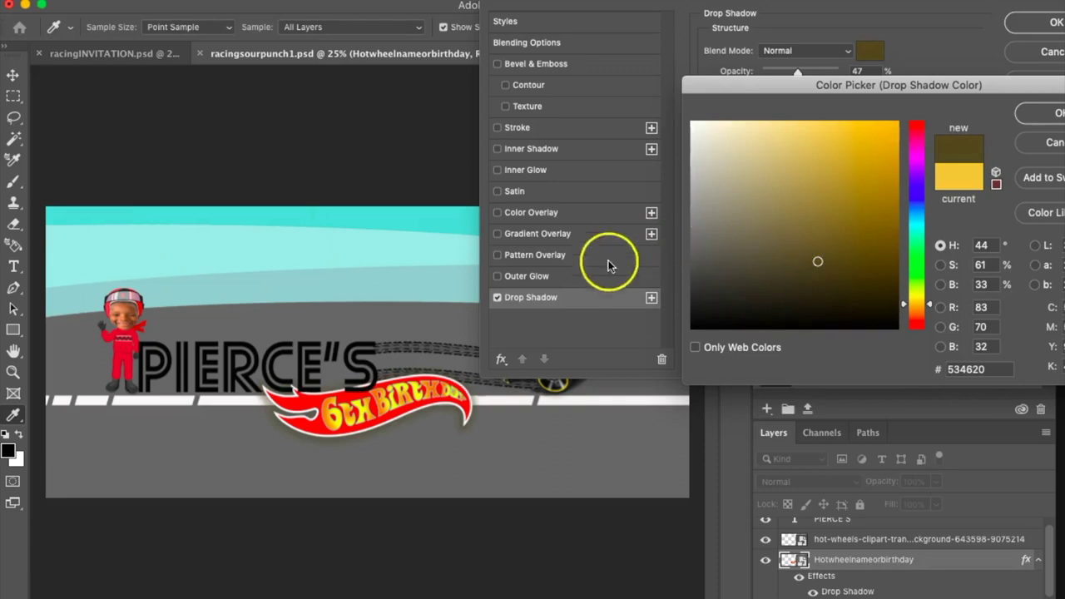
click(122, 353)
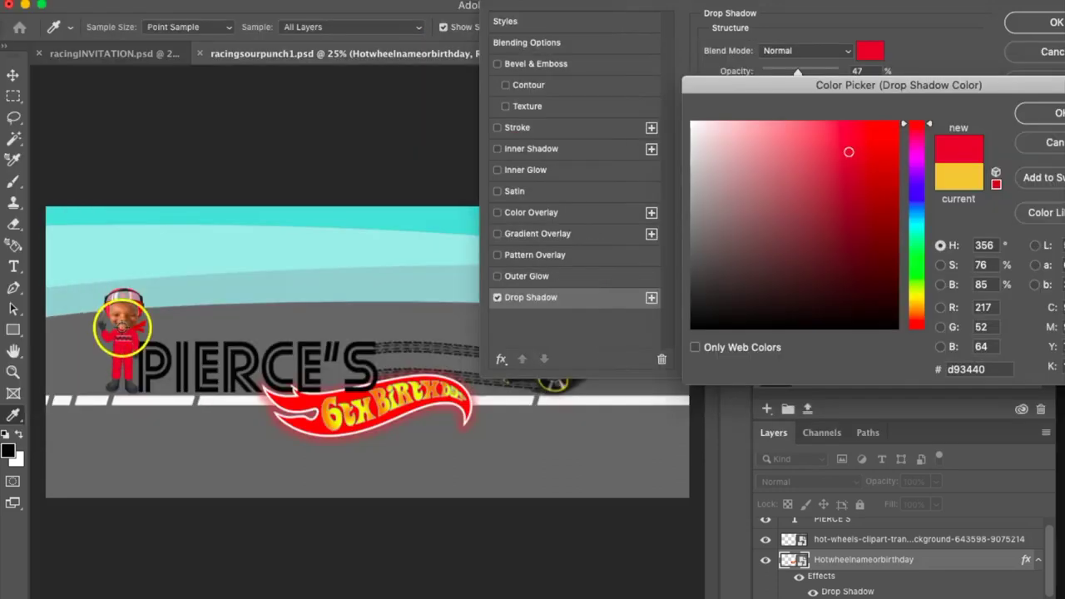
click(123, 316)
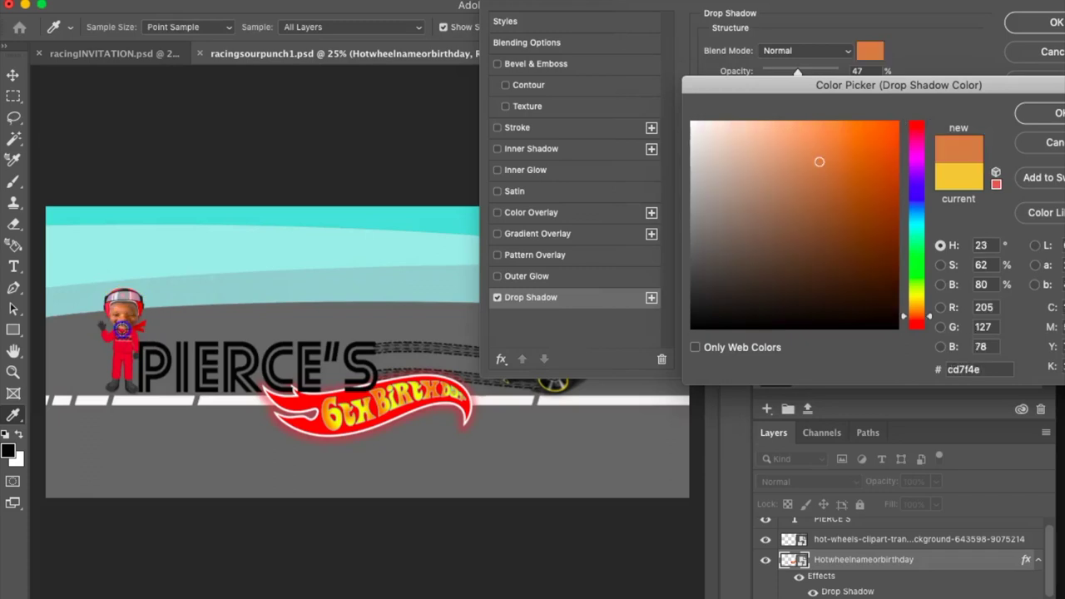
click(122, 326)
click(122, 316)
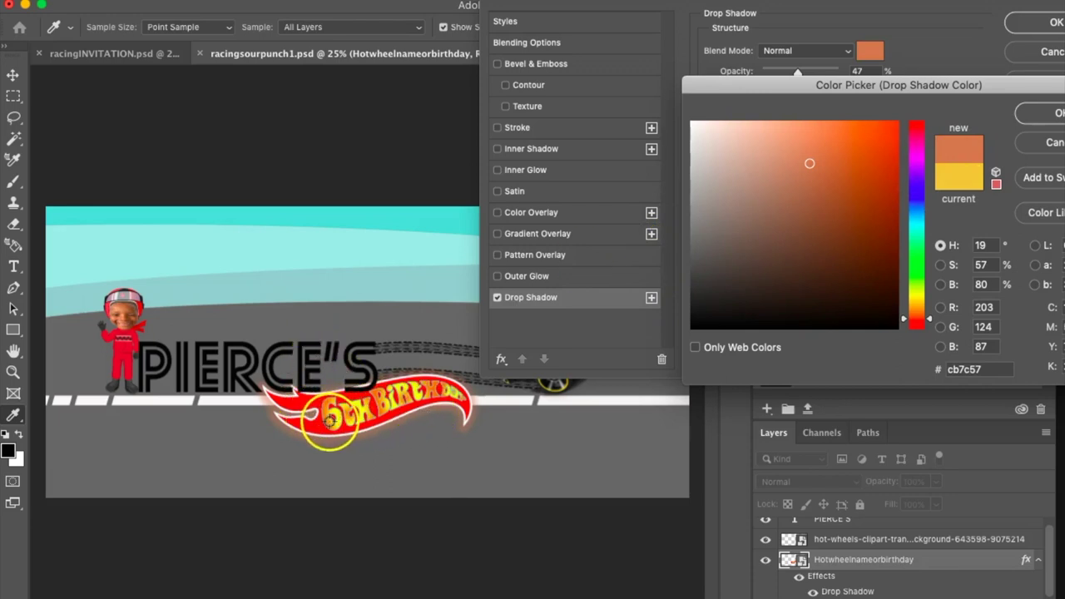
click(328, 425)
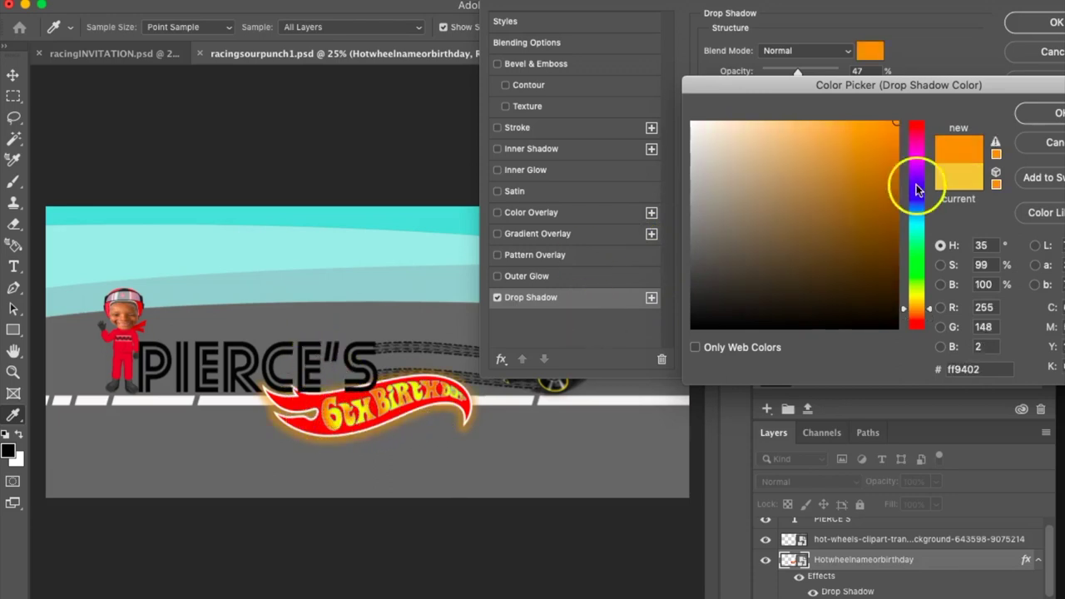
key(Escape)
drag(797, 73, 805, 72)
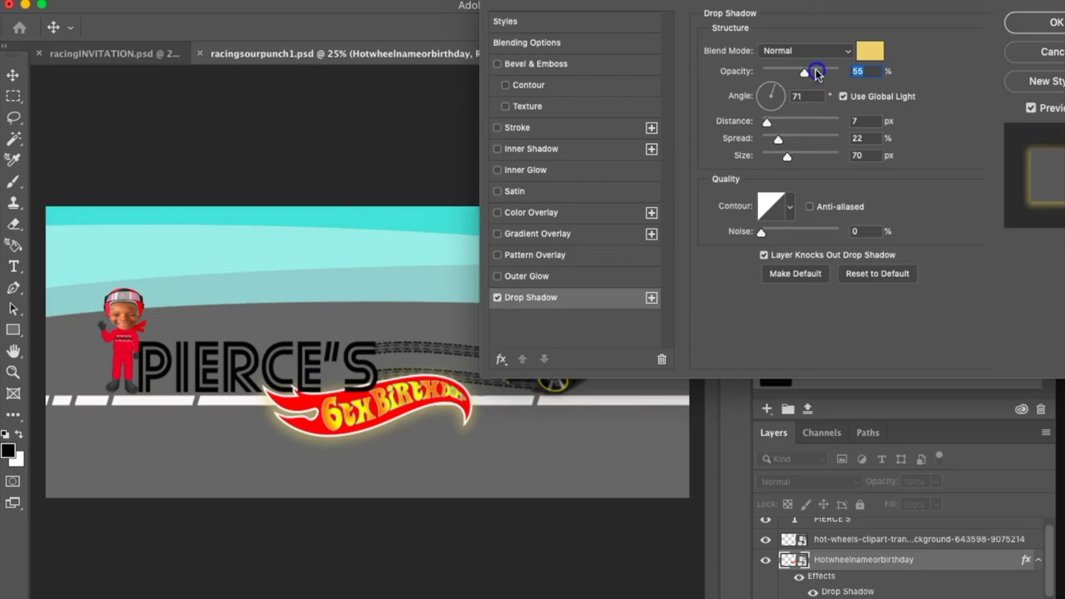
click(1045, 23)
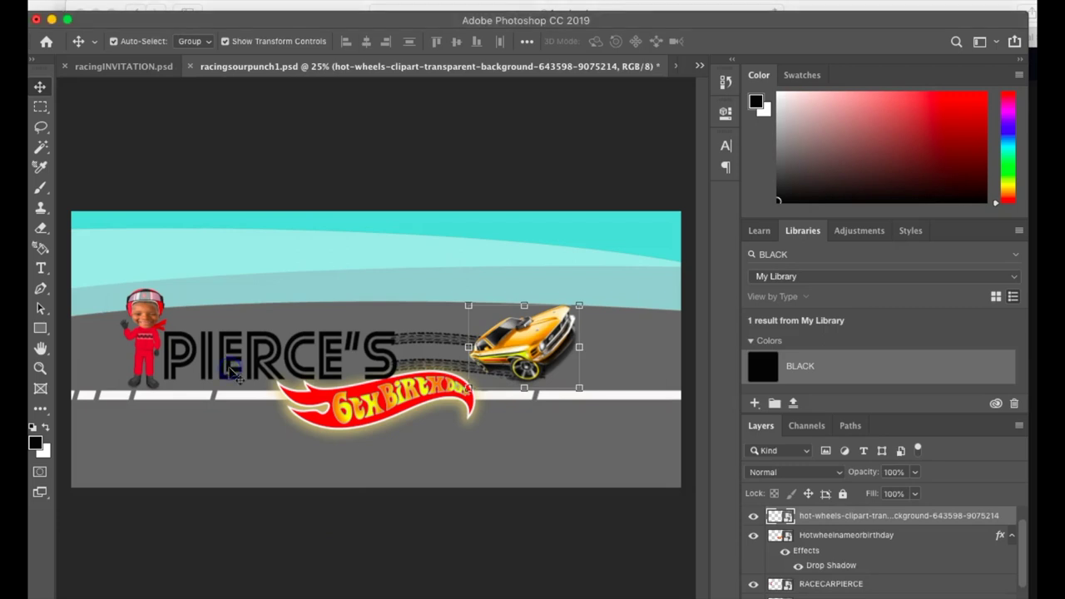
Give the PIERCE'S layer Outer Glow and Bevel & Emboss with Contour in Blending Options
key(alt+])
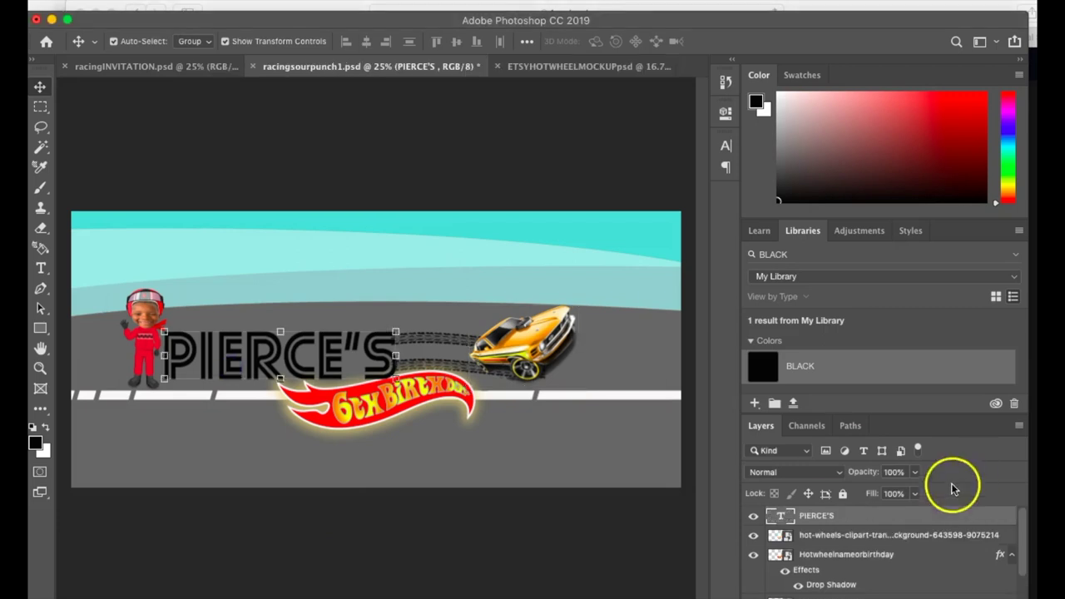
right_click(805, 517)
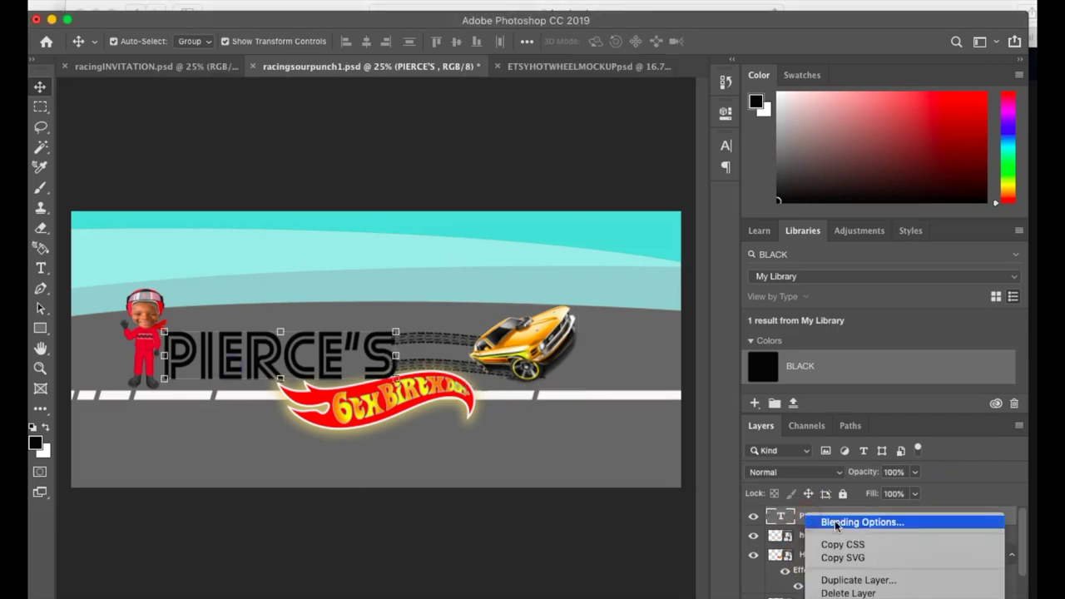
click(836, 523)
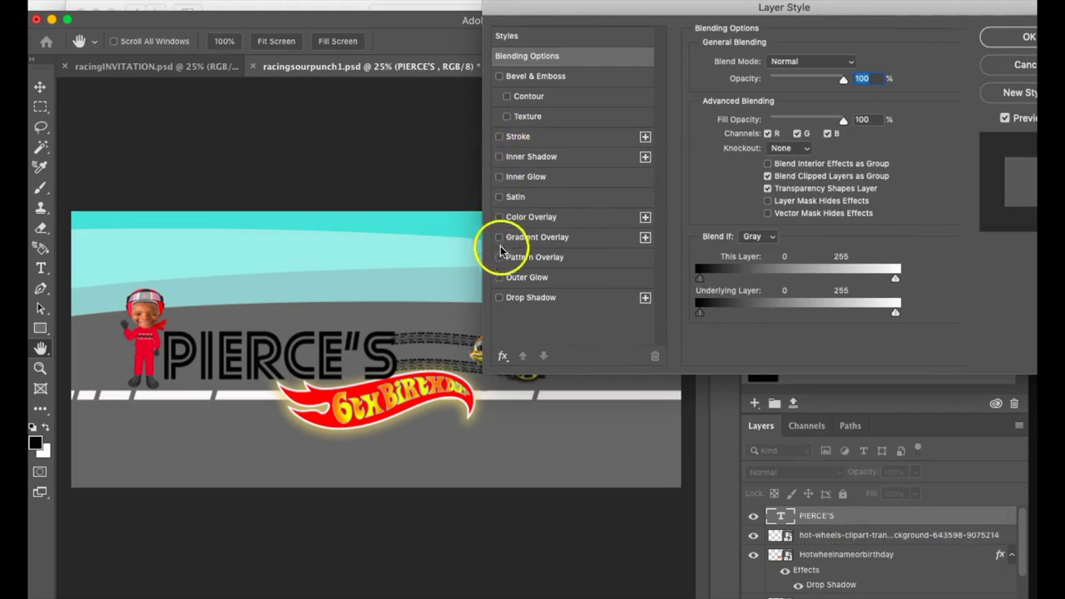
click(500, 277)
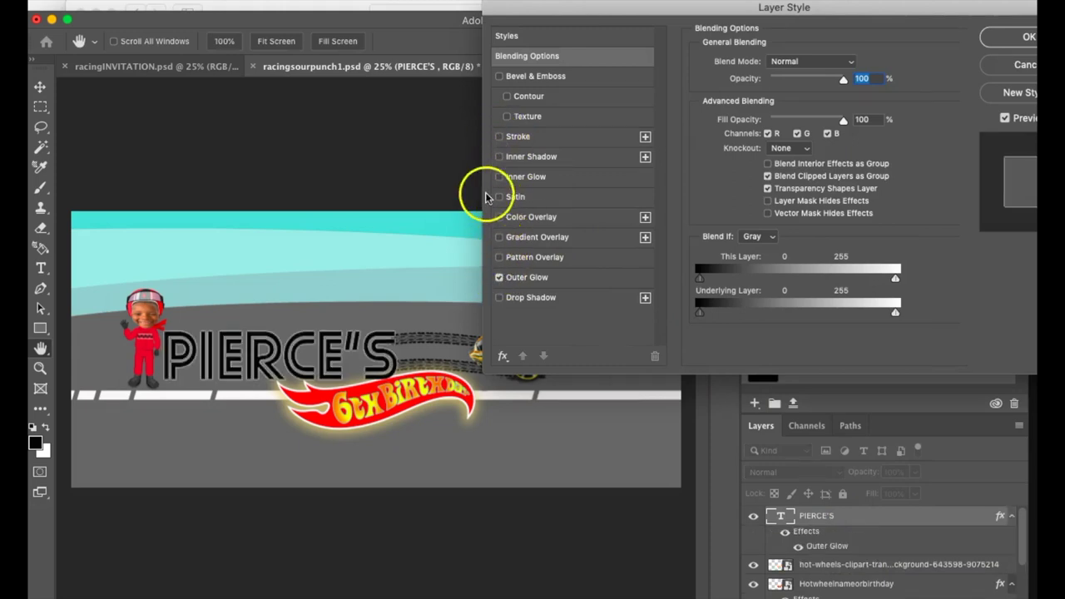
click(499, 77)
click(505, 101)
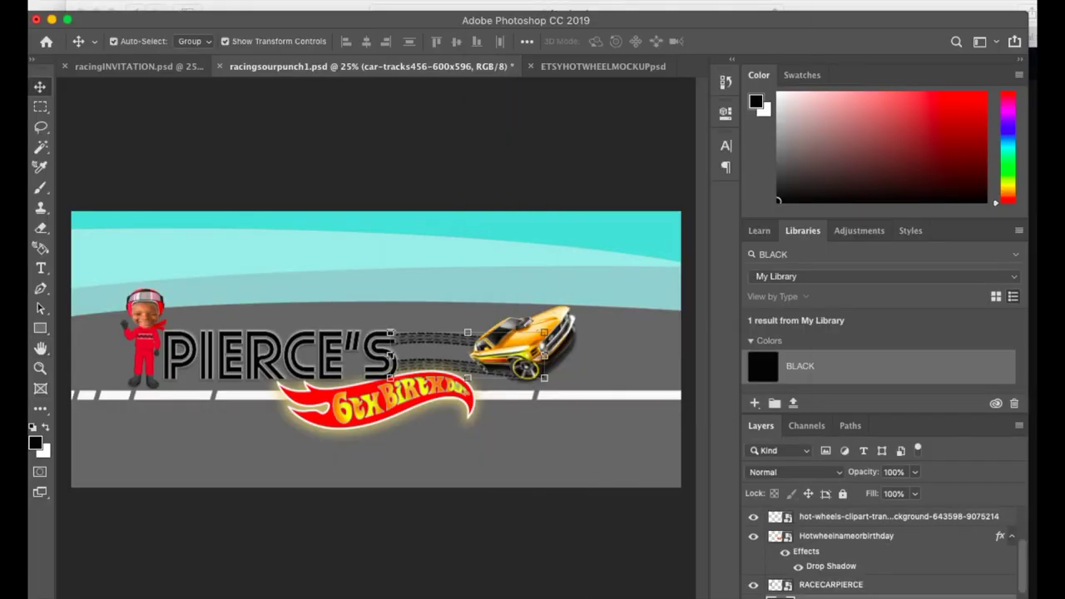
Enable Bevel & Emboss and Outer Glow on the car-tracks layer
right_click(859, 434)
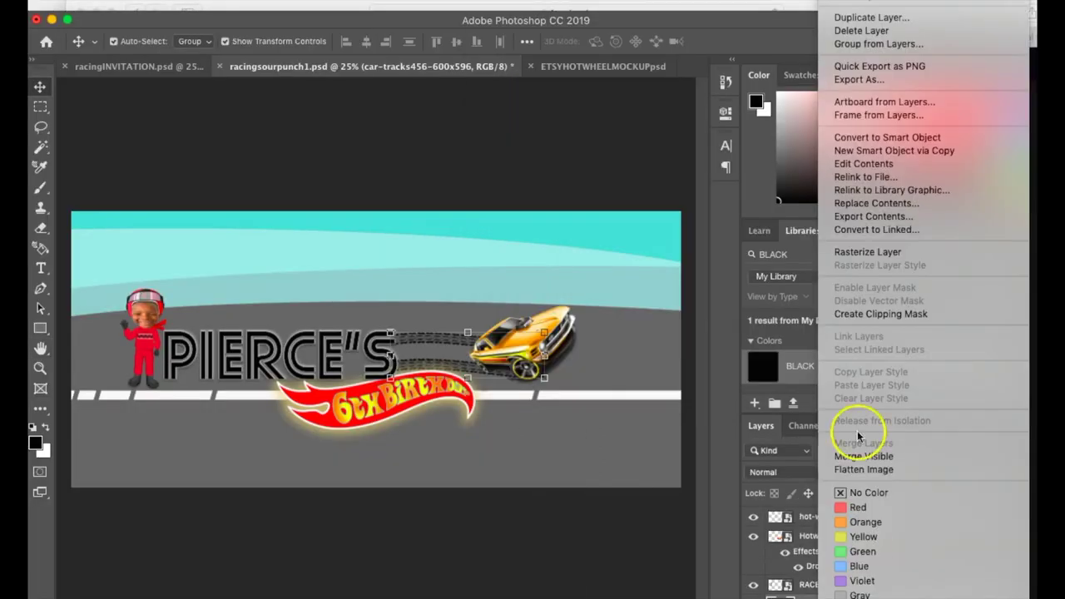
click(865, 3)
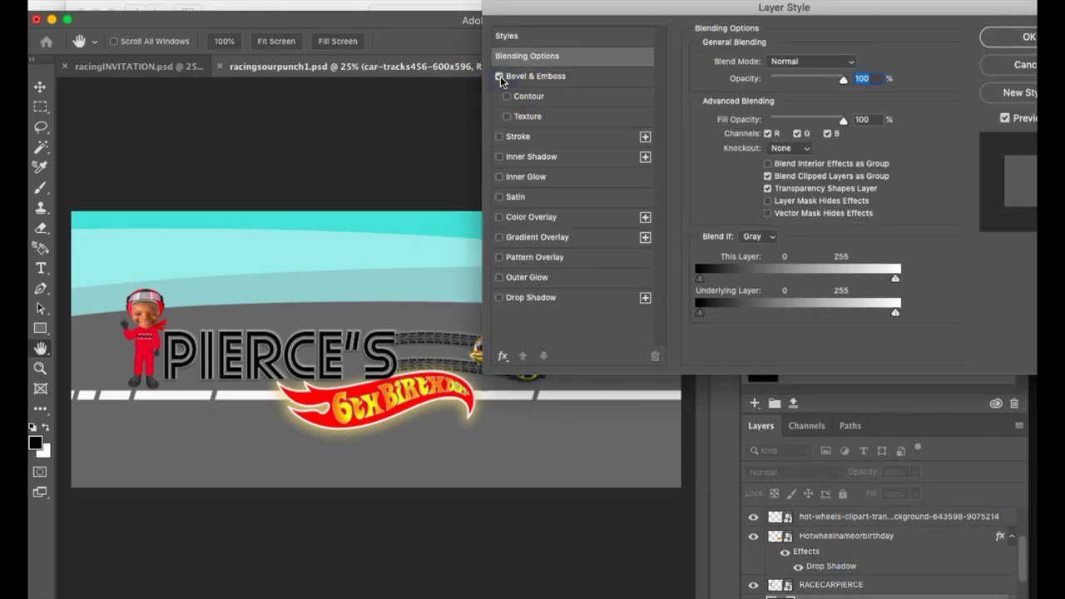
click(500, 77)
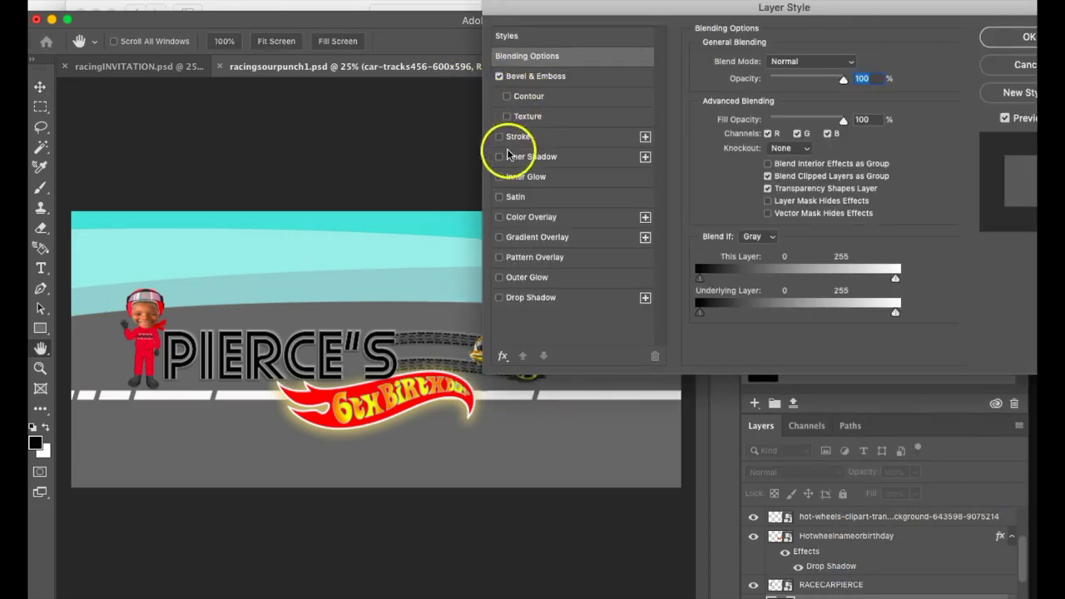
click(498, 279)
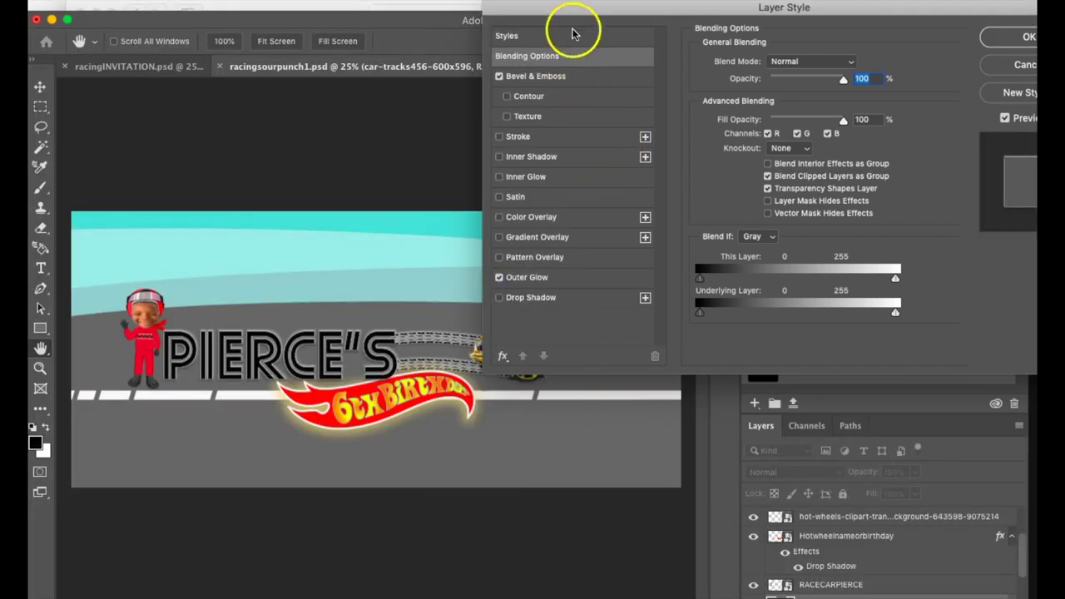
drag(571, 12, 697, 23)
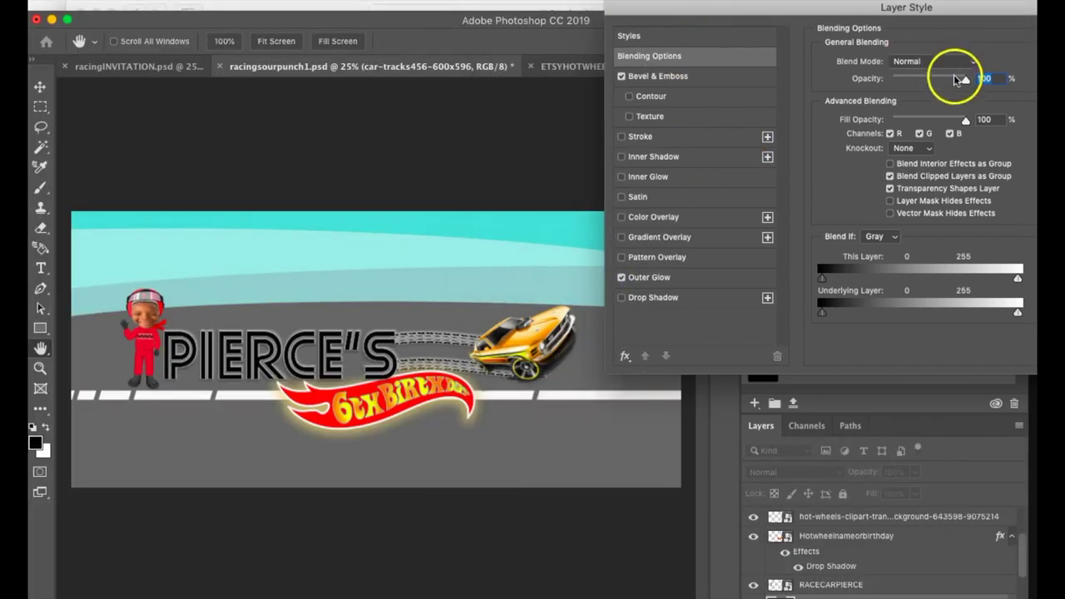
drag(965, 80, 966, 81)
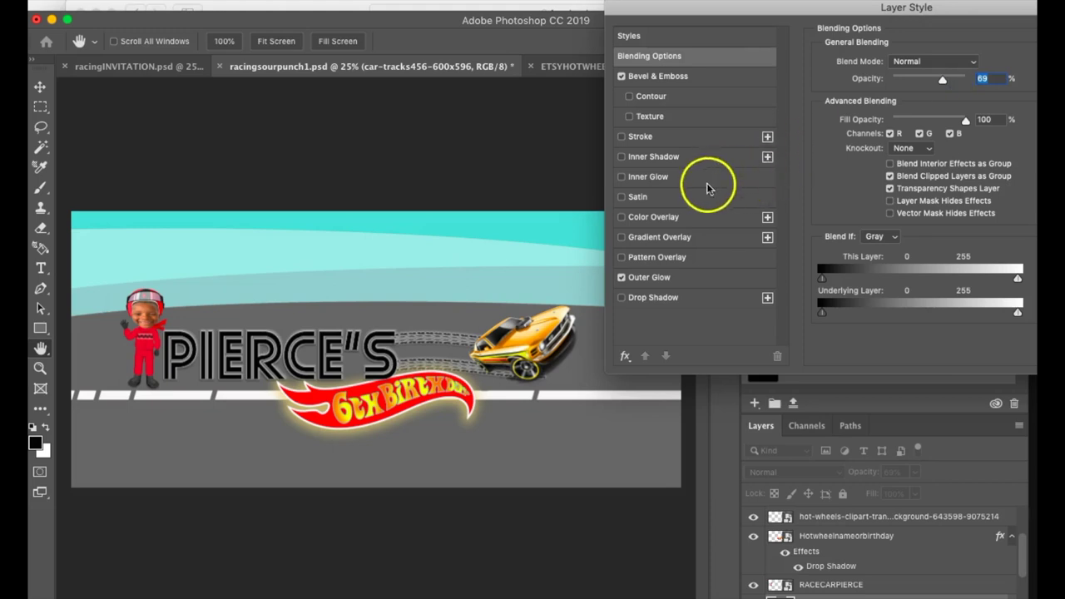
Set the white Screen outer glow to 77% opacity and 8 px, and apply the styles
click(641, 278)
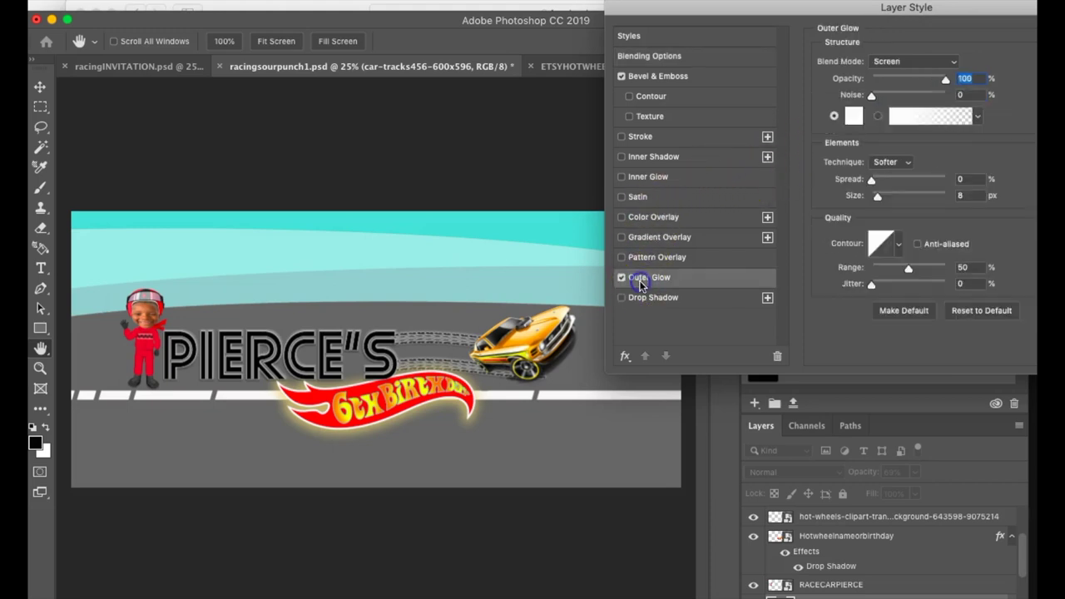
click(918, 80)
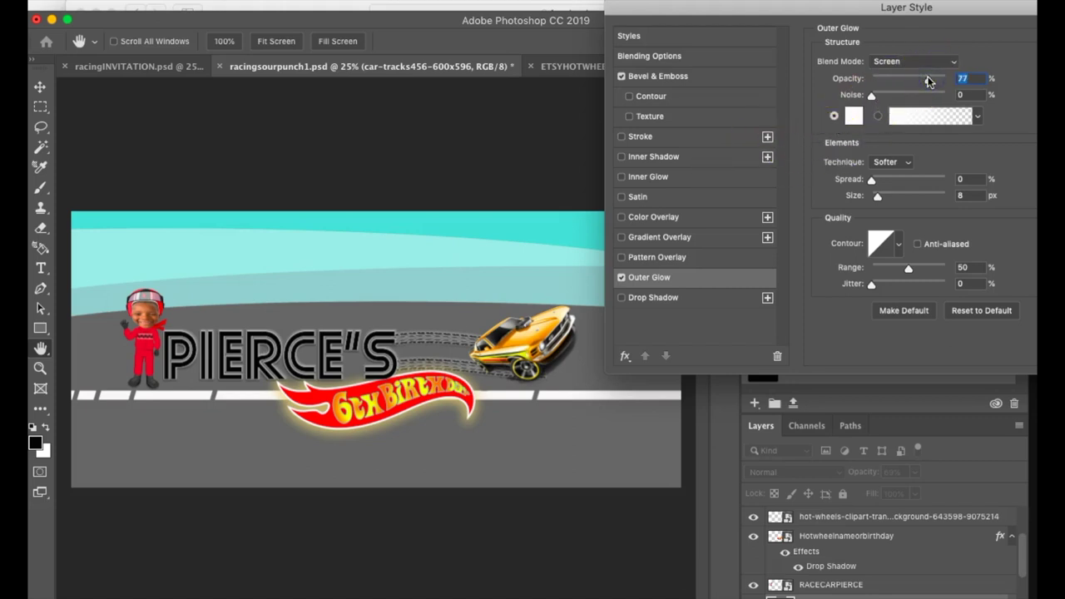
click(647, 297)
drag(914, 8, 754, 34)
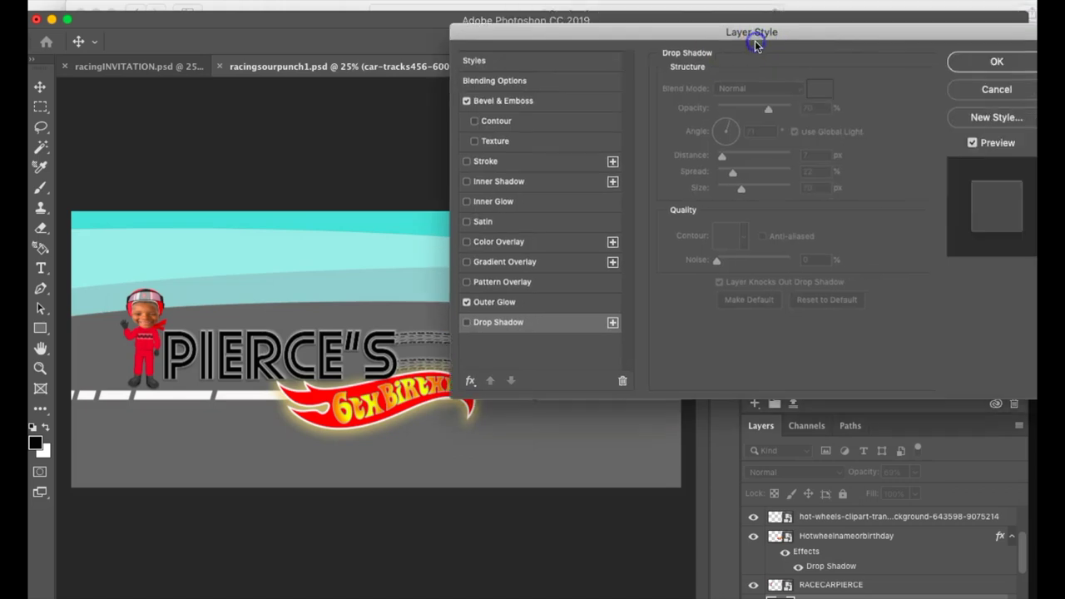
click(964, 61)
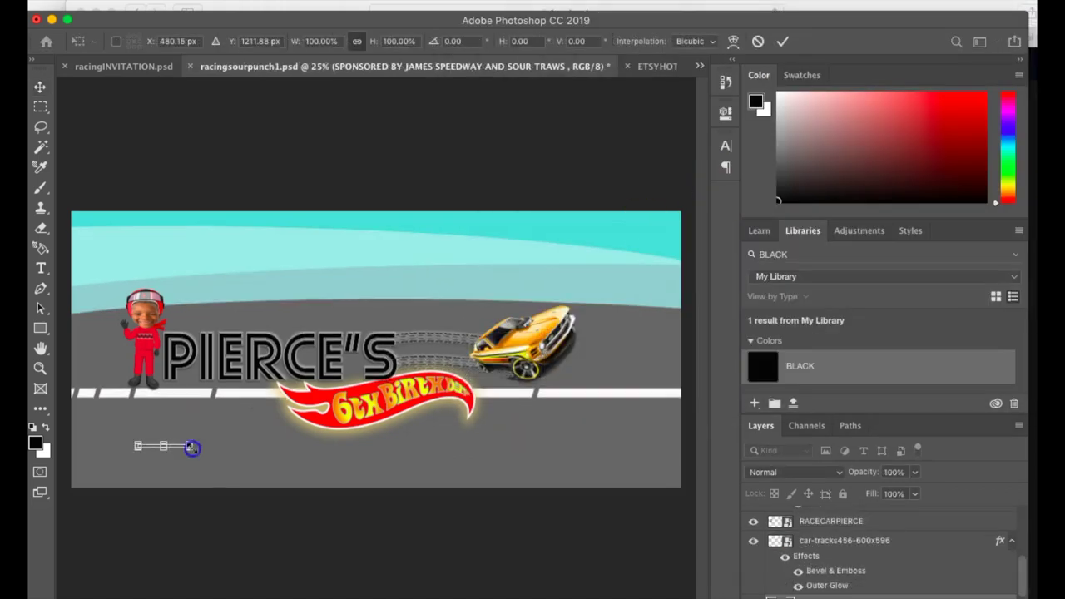
Stretch the sponsor line across the road, add a colon after BY, and nudge it into place
drag(192, 447, 649, 456)
key(Return)
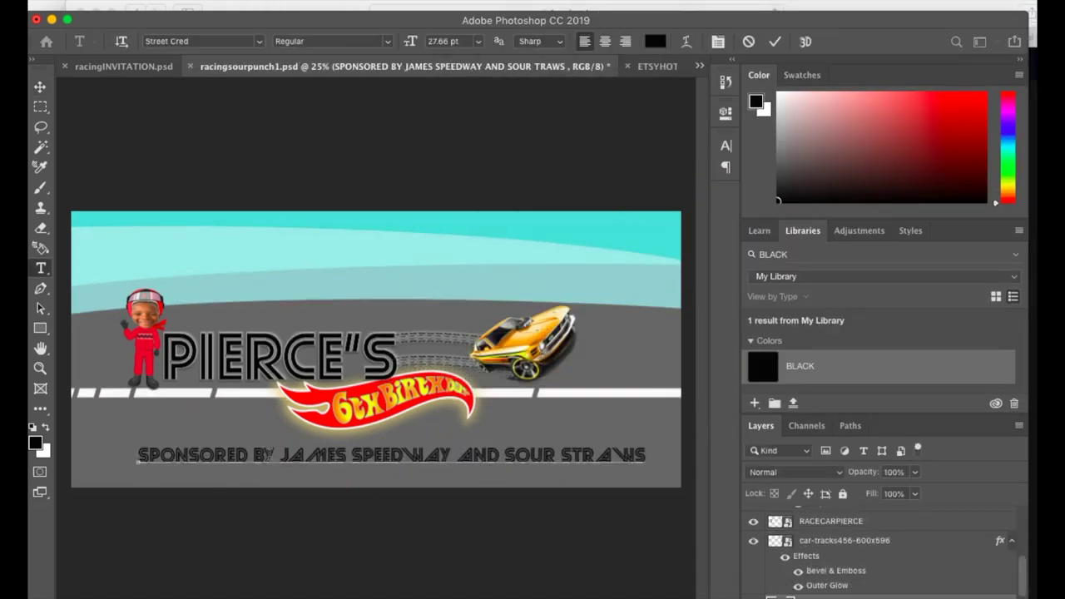
click(277, 454)
text(:)
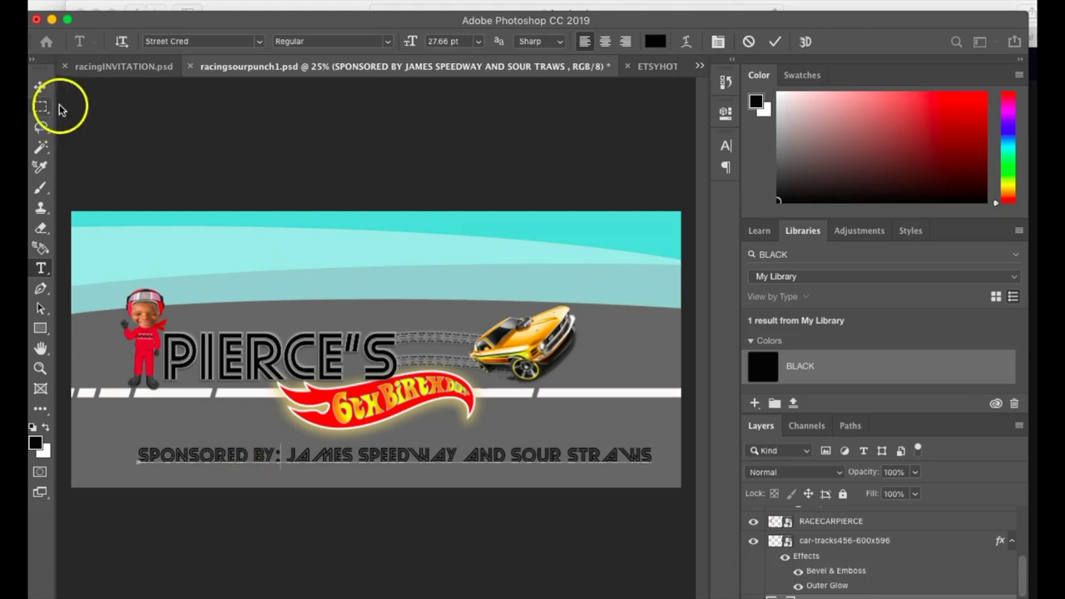
click(40, 87)
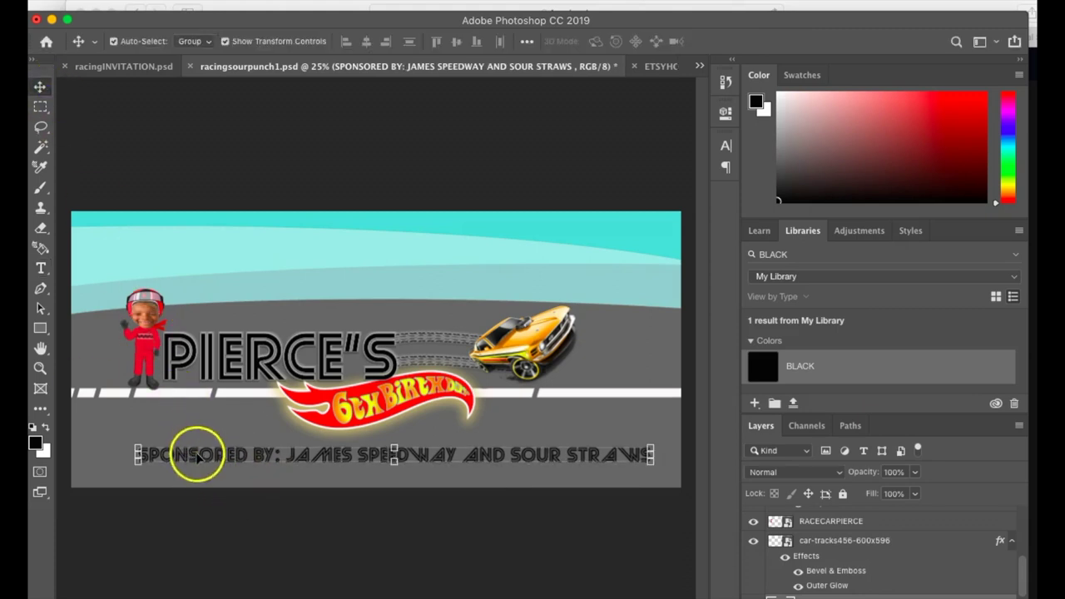
mouse_move(197, 456)
mouse_down()
mouse_move(193, 436)
mouse_move(174, 448)
mouse_move(191, 448)
mouse_up()
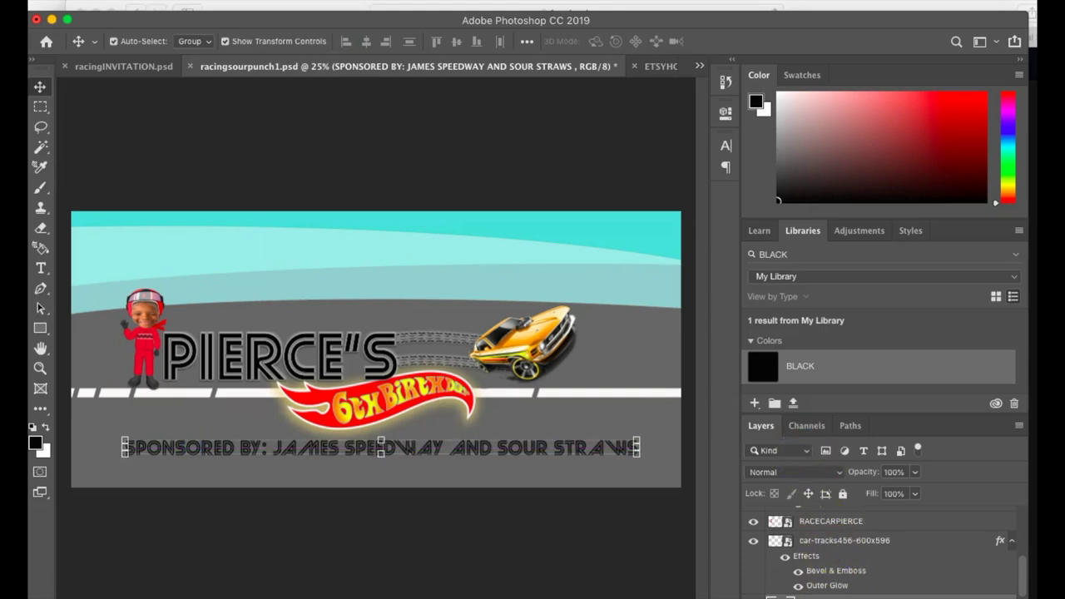
Give the sponsor line an orange Gradient Overlay and Bevel & Emboss layer style
right_click(820, 533)
click(910, 8)
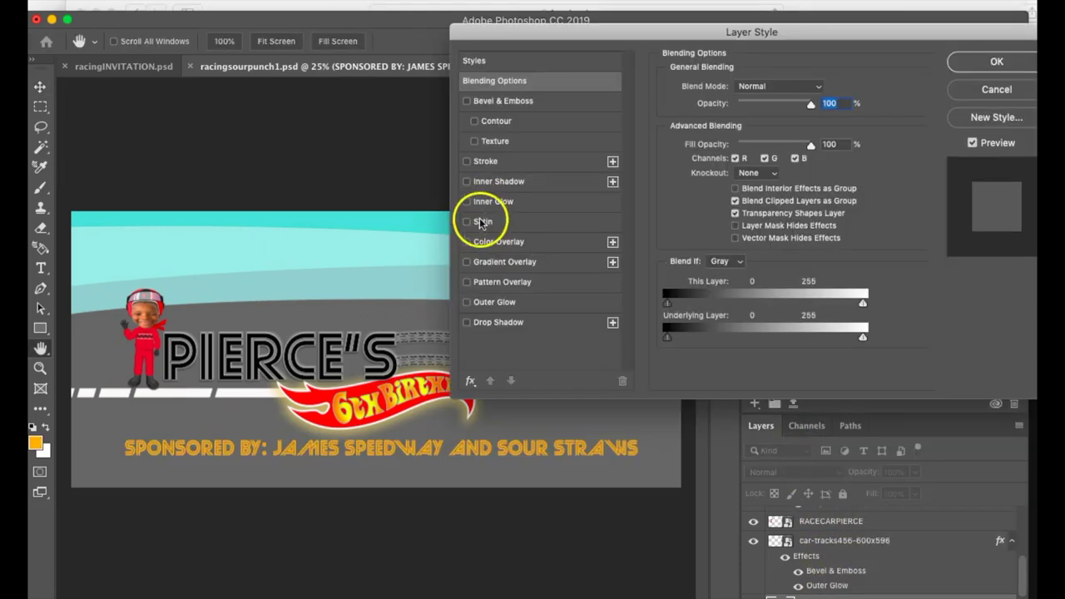
click(467, 262)
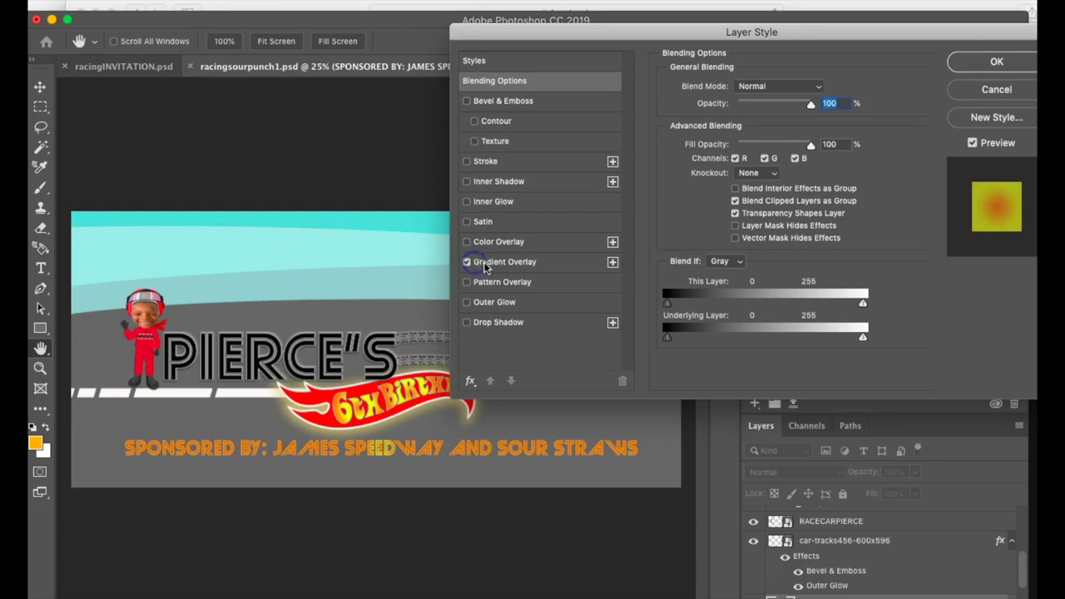
click(568, 261)
click(532, 302)
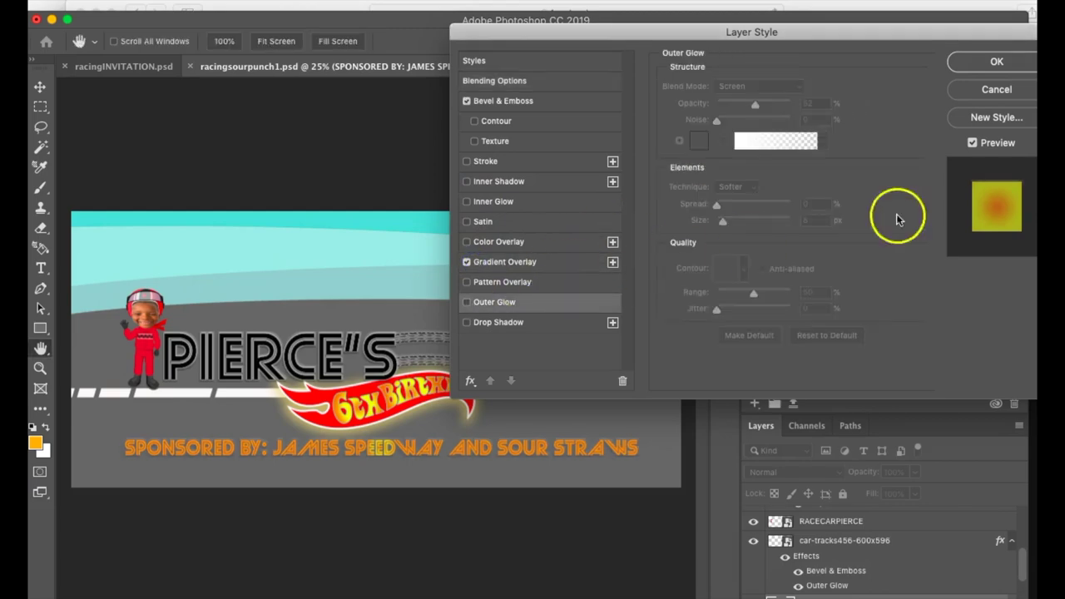
click(973, 61)
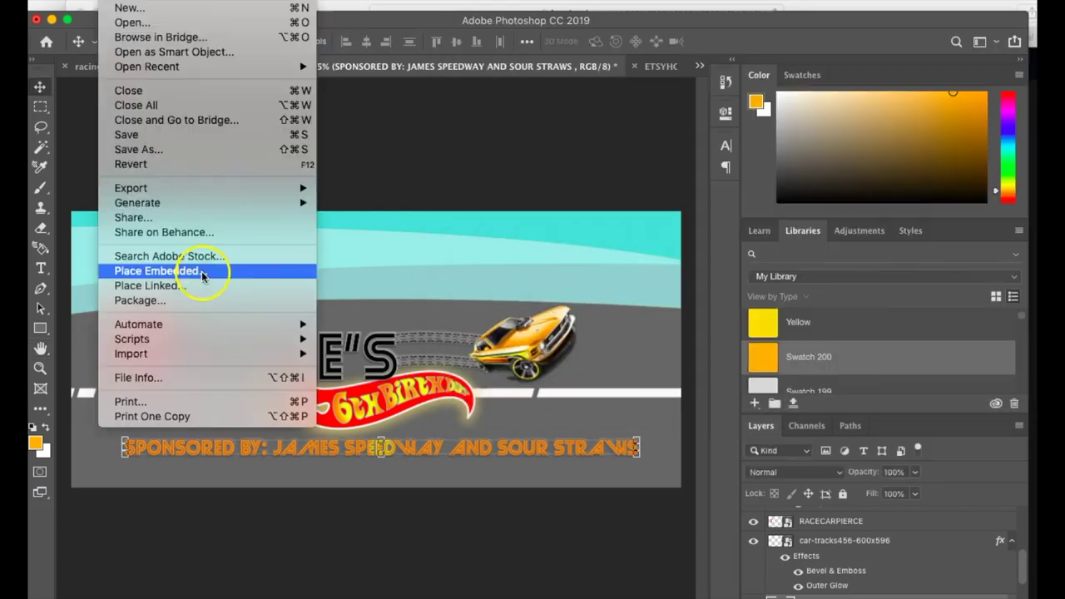
Place Embedded the 'Thank you for coming' barcode JPG, found by searching BARCOD
click(201, 273)
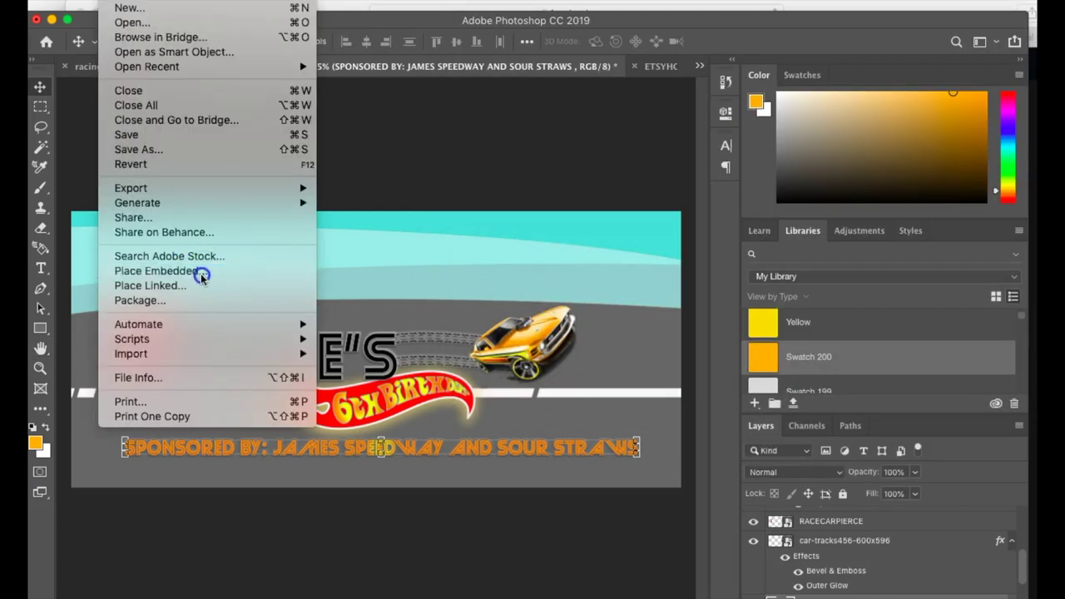
click(687, 67)
text(BARCODE)
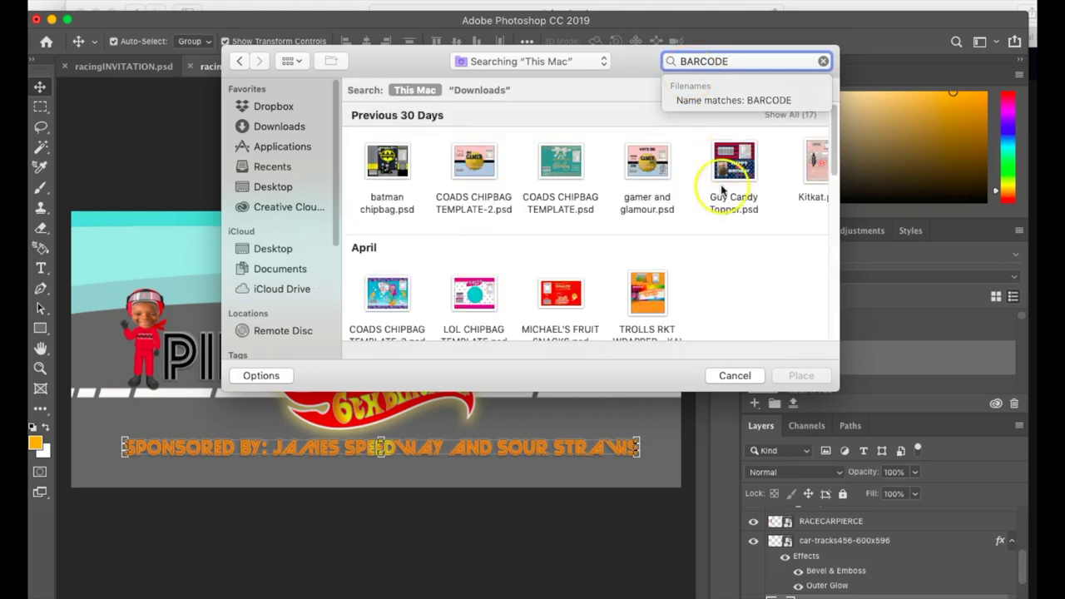
scroll(834, 261, down, 10)
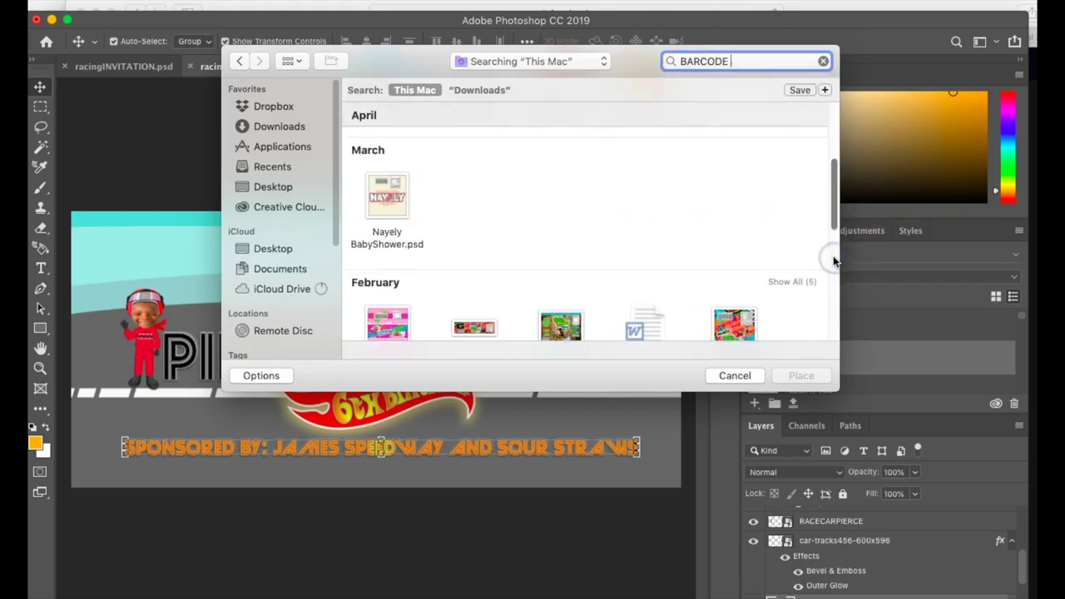
scroll(827, 291, down, 5)
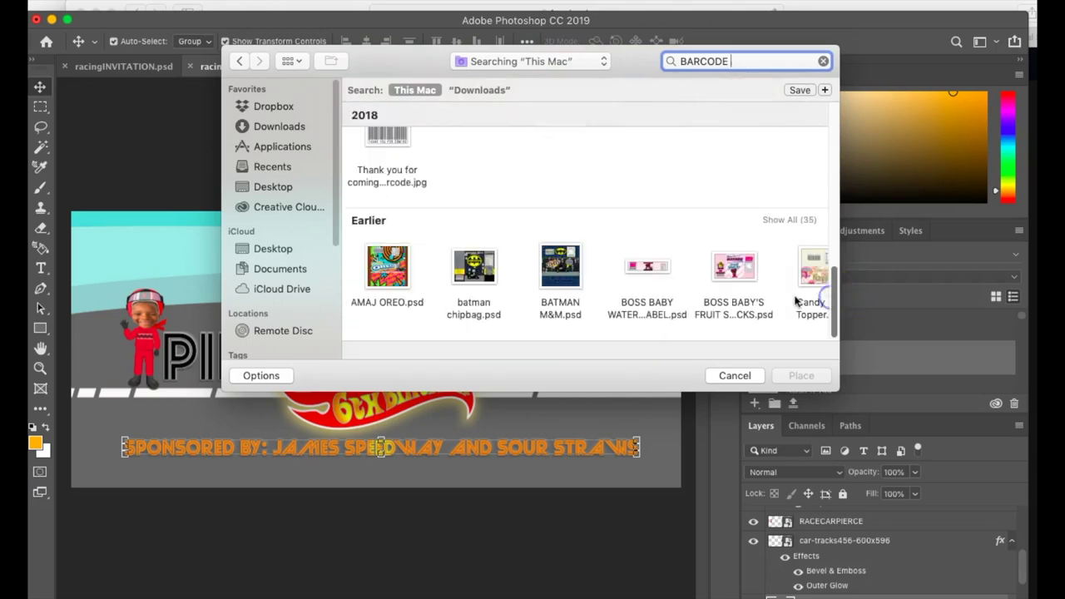
click(378, 141)
double_click(379, 141)
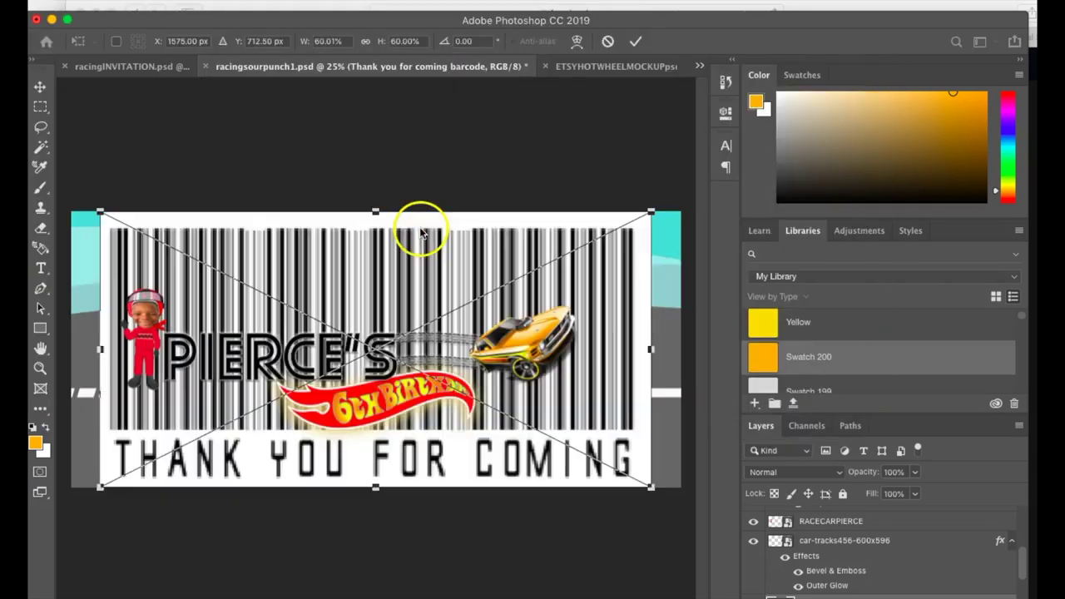
Shrink the barcode to about 11.7%, rotate it -180°, and move it to the top-left sky
drag(651, 212, 214, 241)
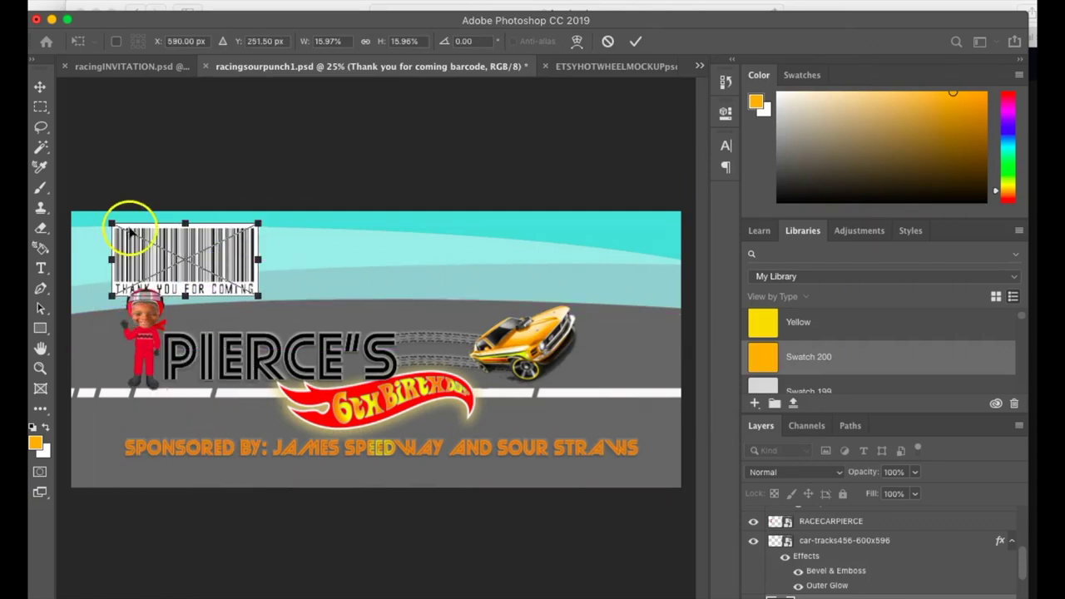
drag(111, 221, 158, 227)
drag(183, 238, 181, 240)
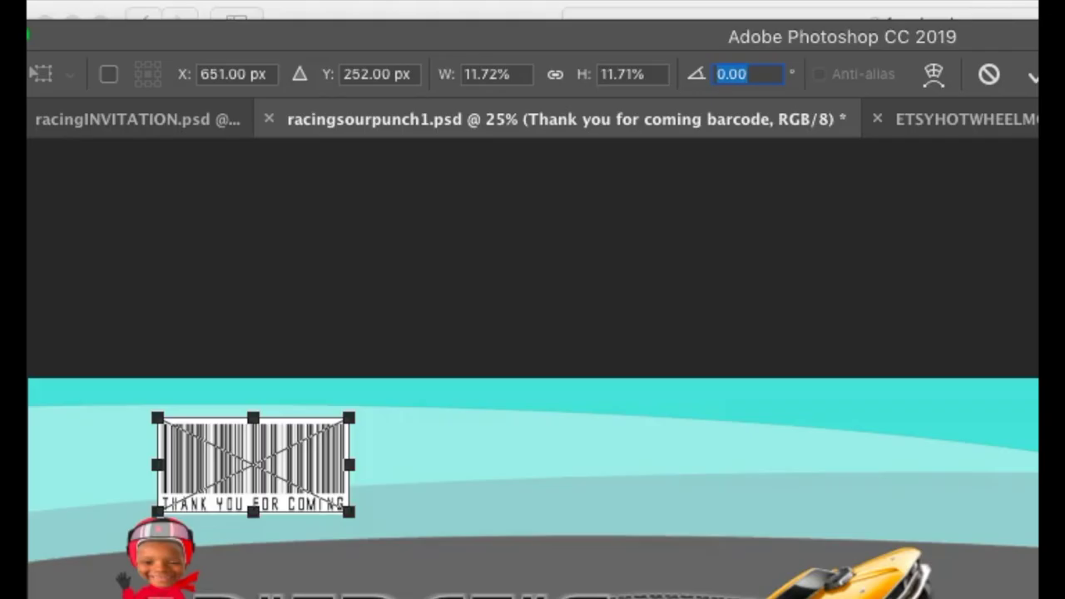
text(-18)
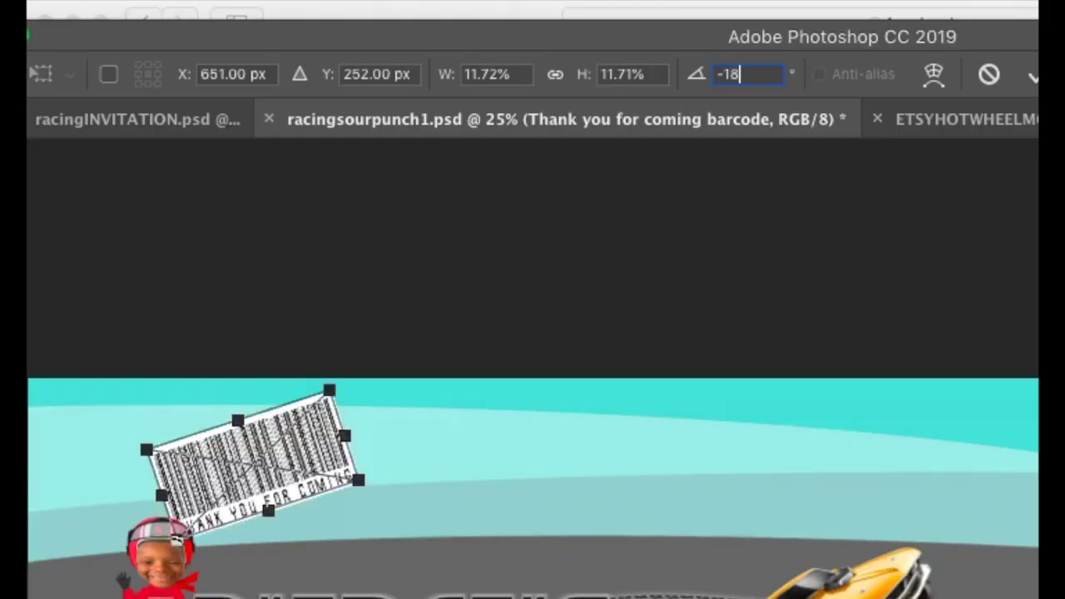
text(0)
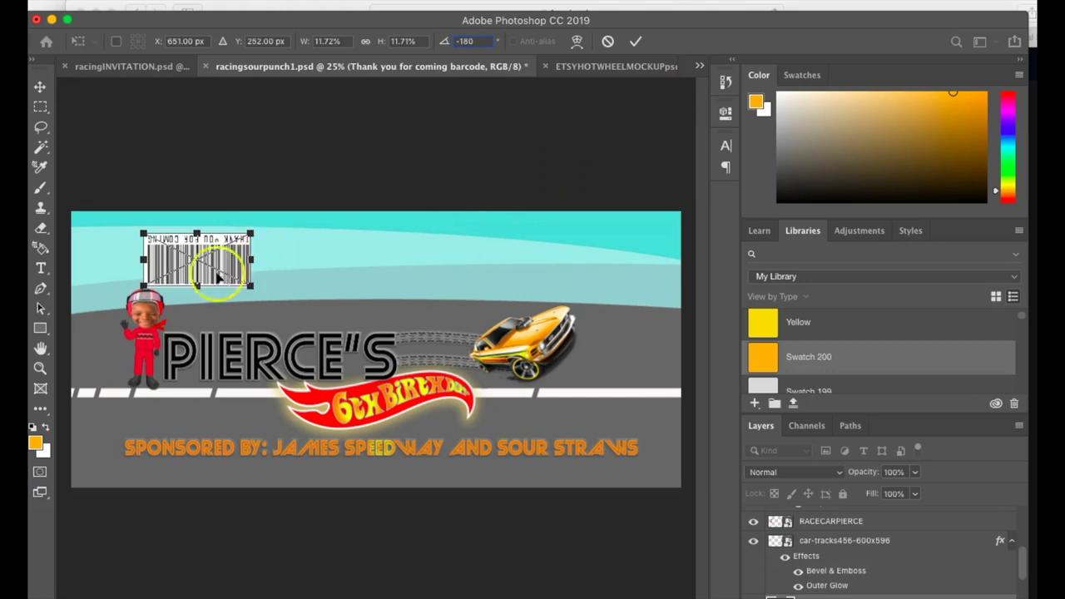
drag(195, 267, 177, 252)
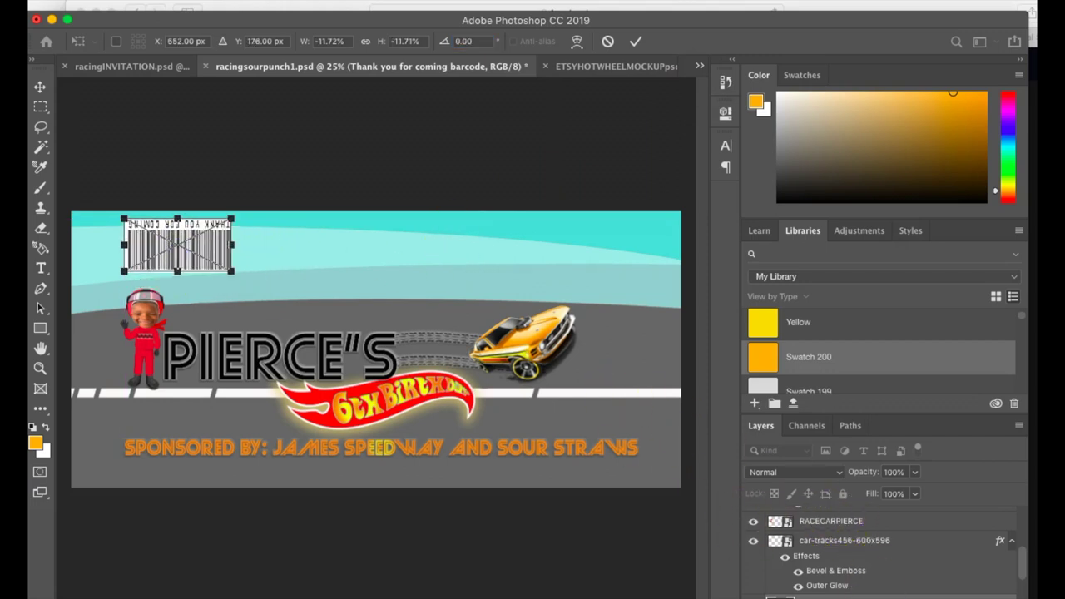
key(Return)
right_click(846, 521)
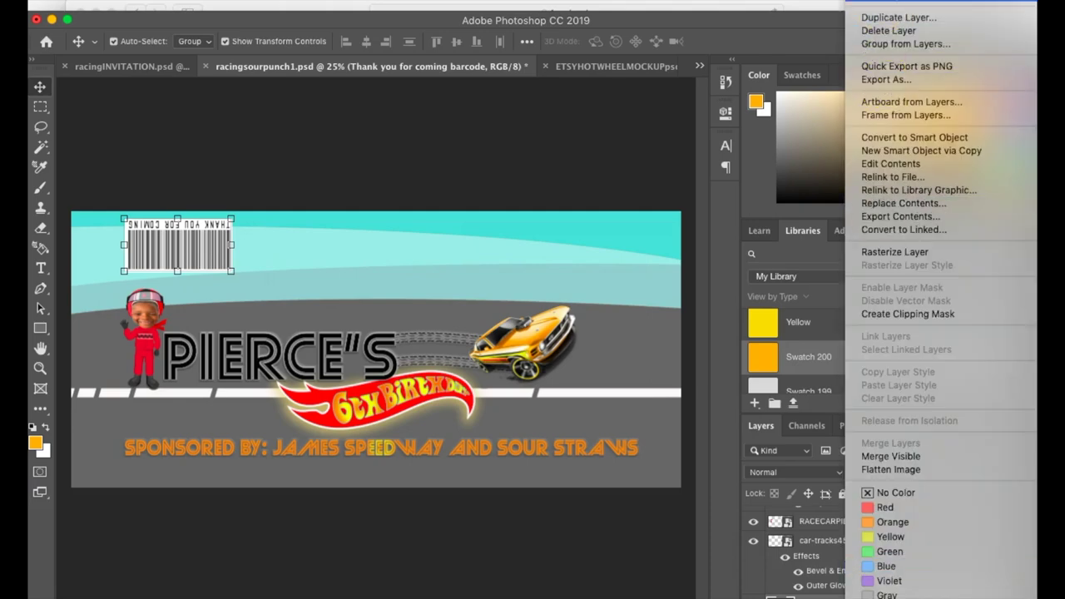
click(898, 5)
Add a 16 px orange-to-yellow gradient Stroke outside the barcode
click(466, 162)
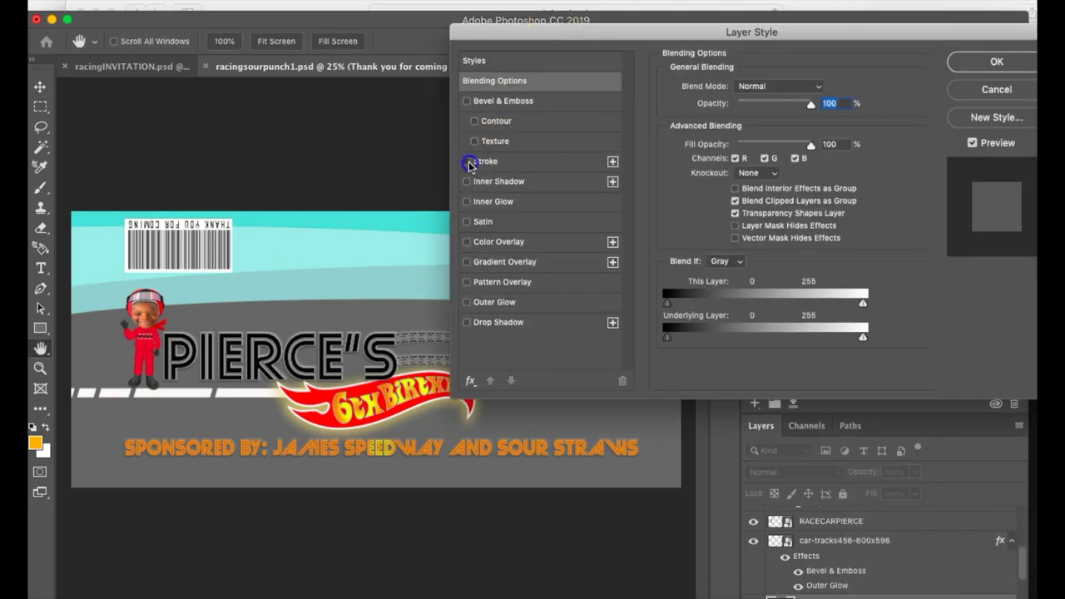
click(534, 163)
drag(723, 84, 726, 88)
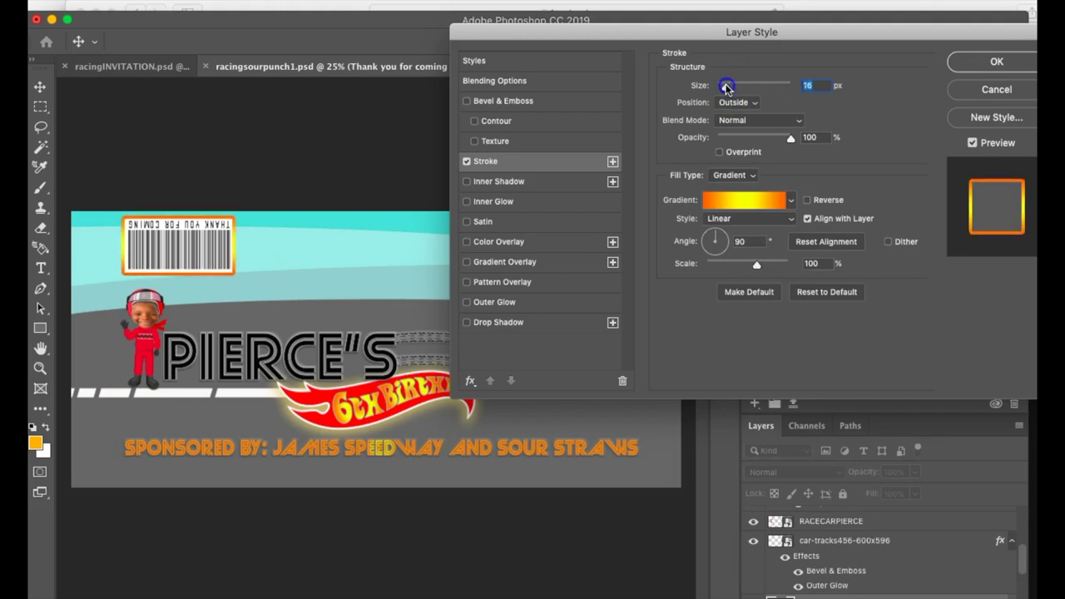
click(997, 61)
Stretch the small PIERCE IS SPEEDING DOWN HIGHWAY 6 tagline wider
key(t)
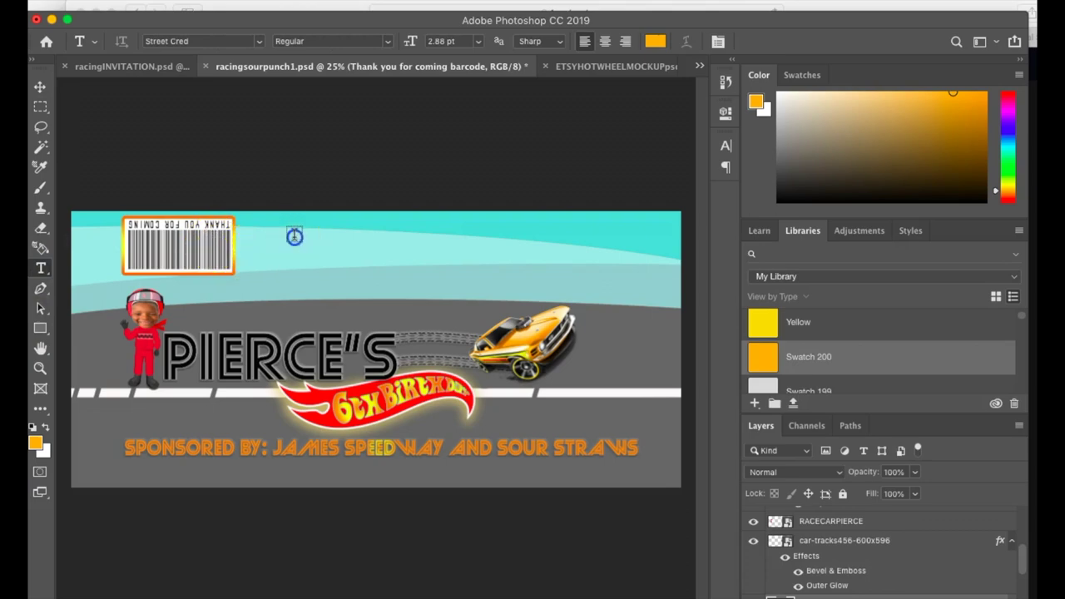
key(ctrl+t)
drag(295, 237, 601, 256)
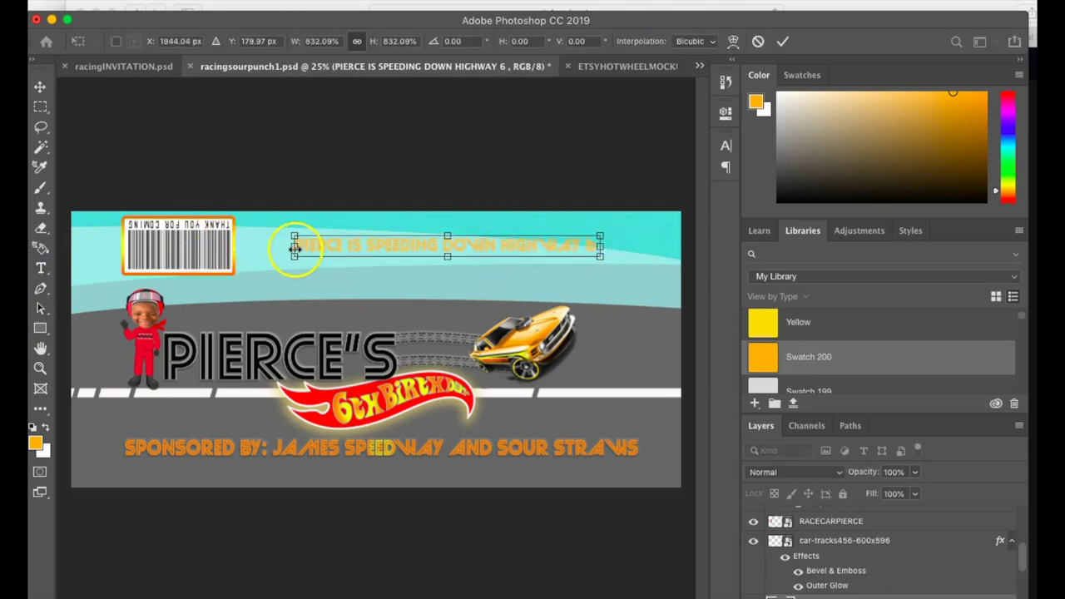
drag(296, 257, 245, 258)
key(Return)
Add a Stroke outline to the tagline and make its text black
right_click(836, 572)
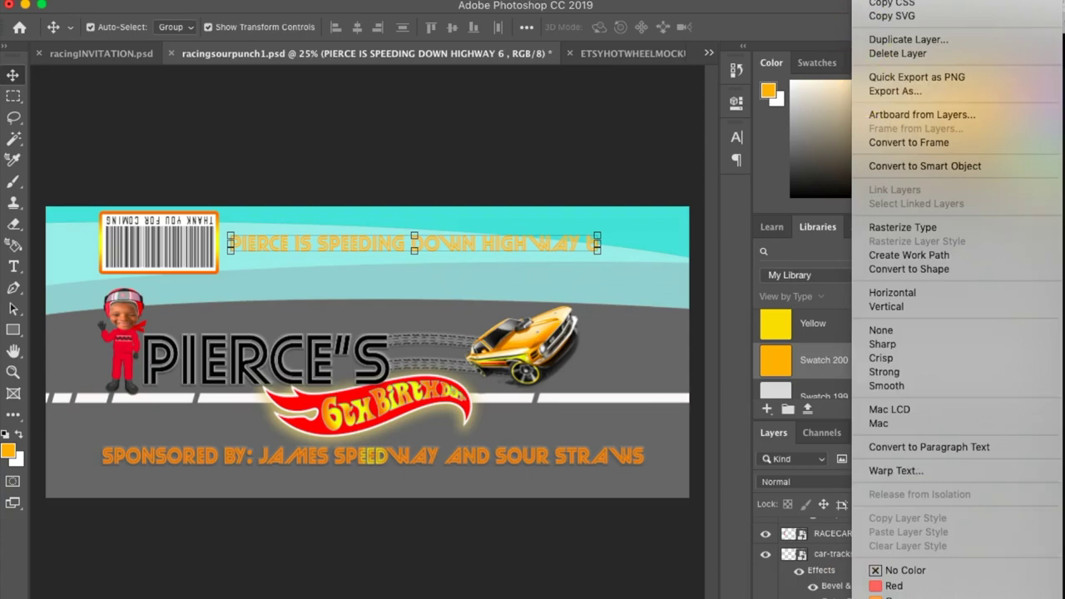
click(898, 2)
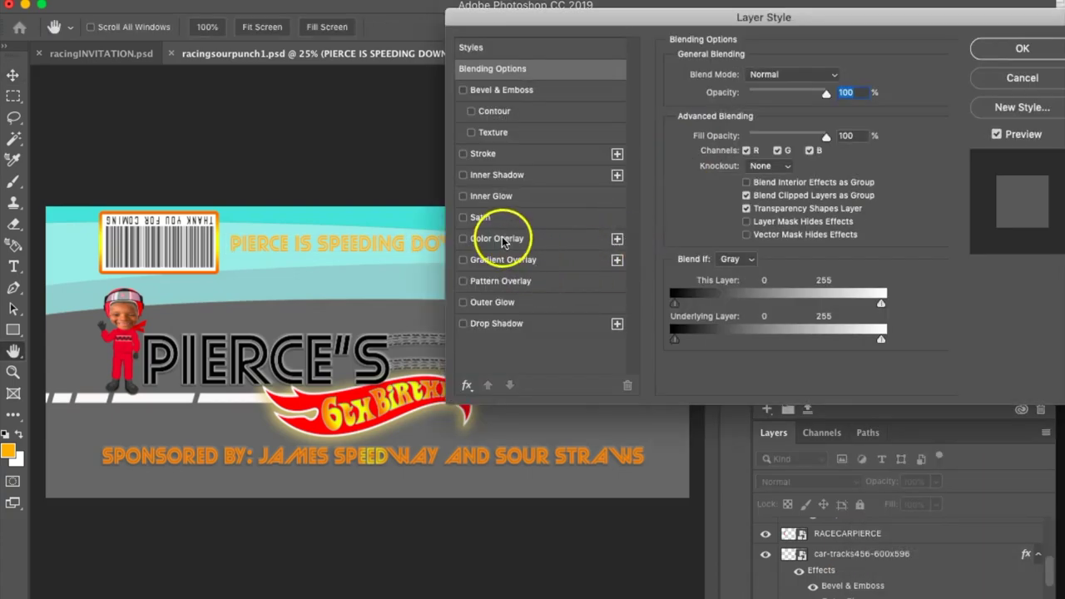
click(463, 154)
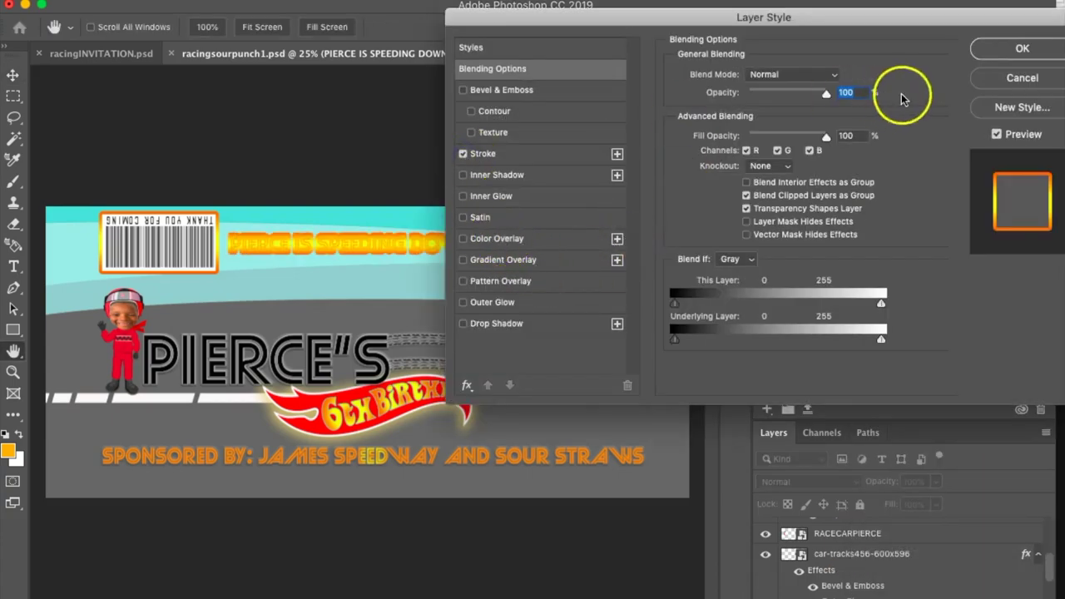
click(1019, 49)
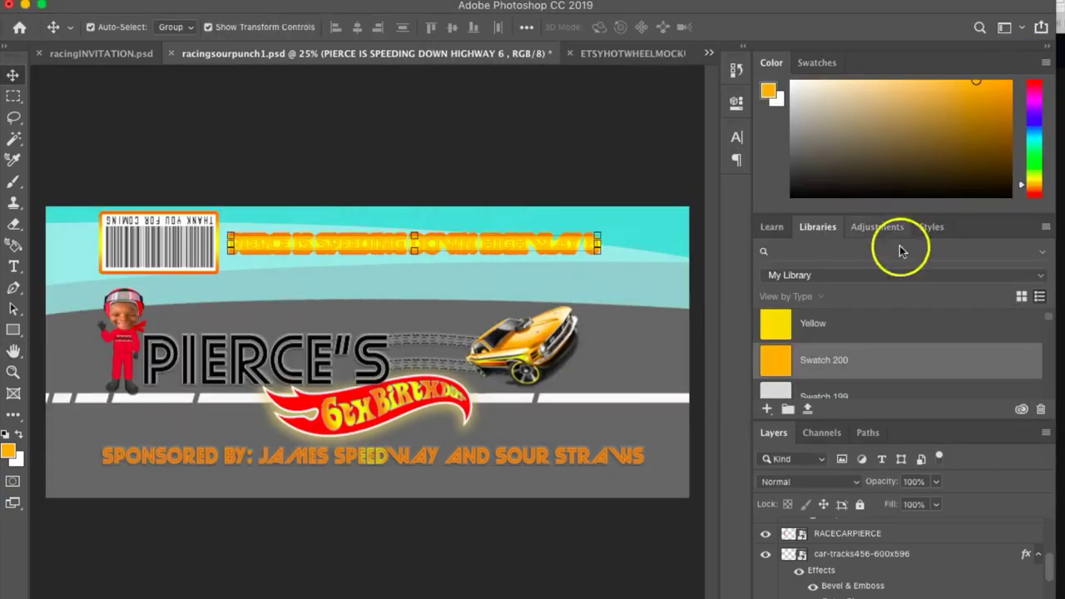
click(823, 253)
text(BL)
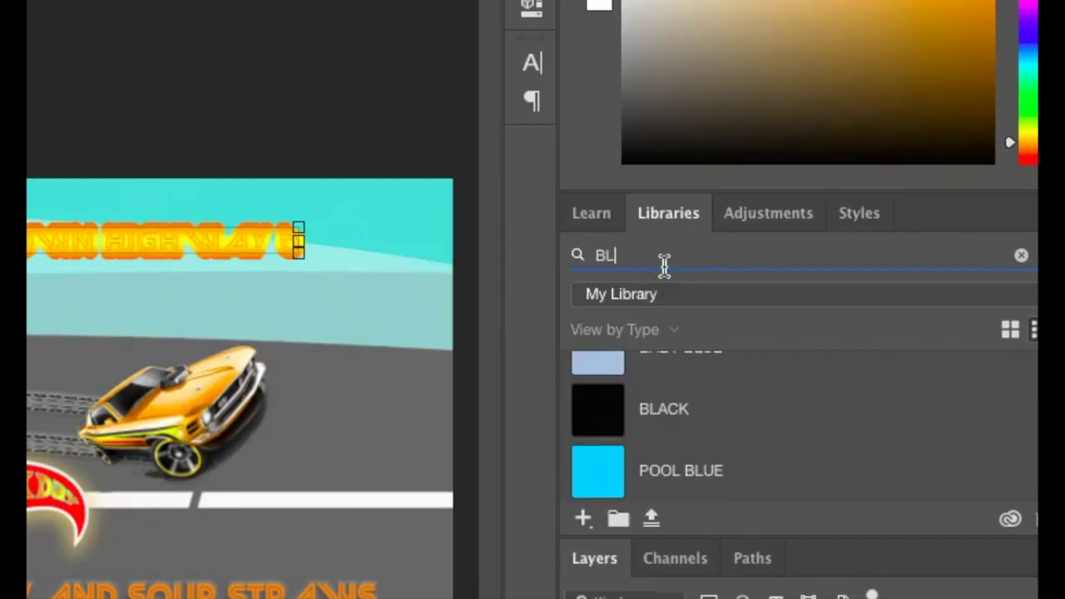
click(663, 396)
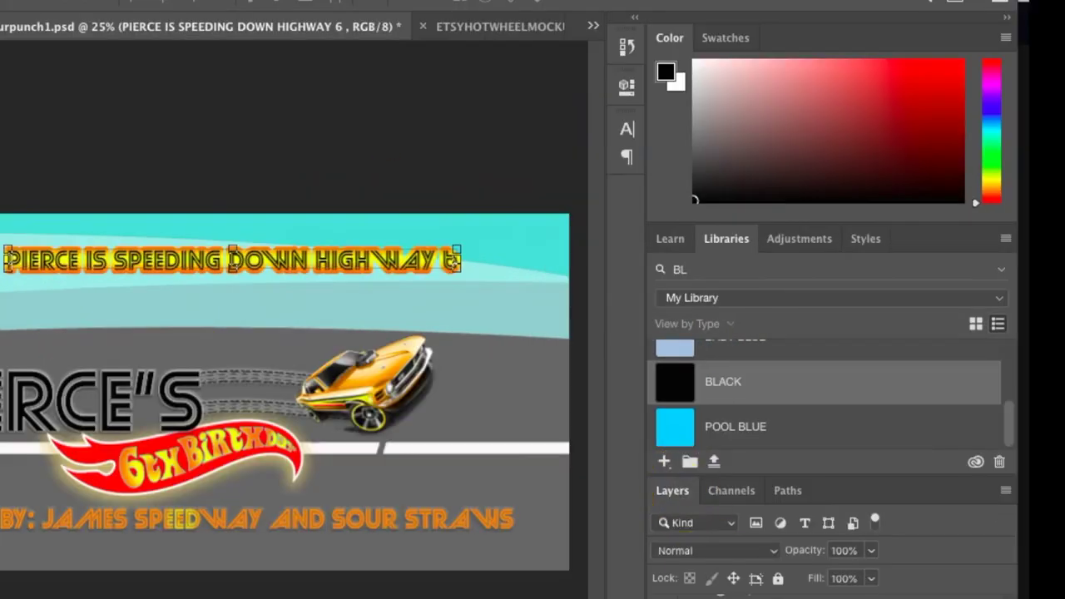
Make the tagline's gradient Stroke outline thinner
right_click(734, 587)
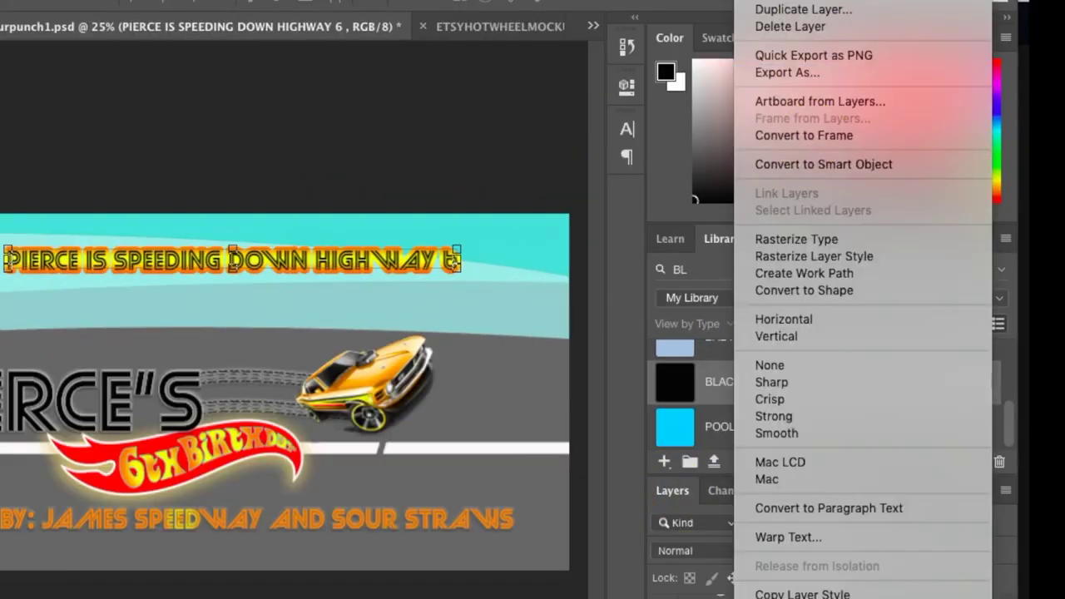
click(790, 0)
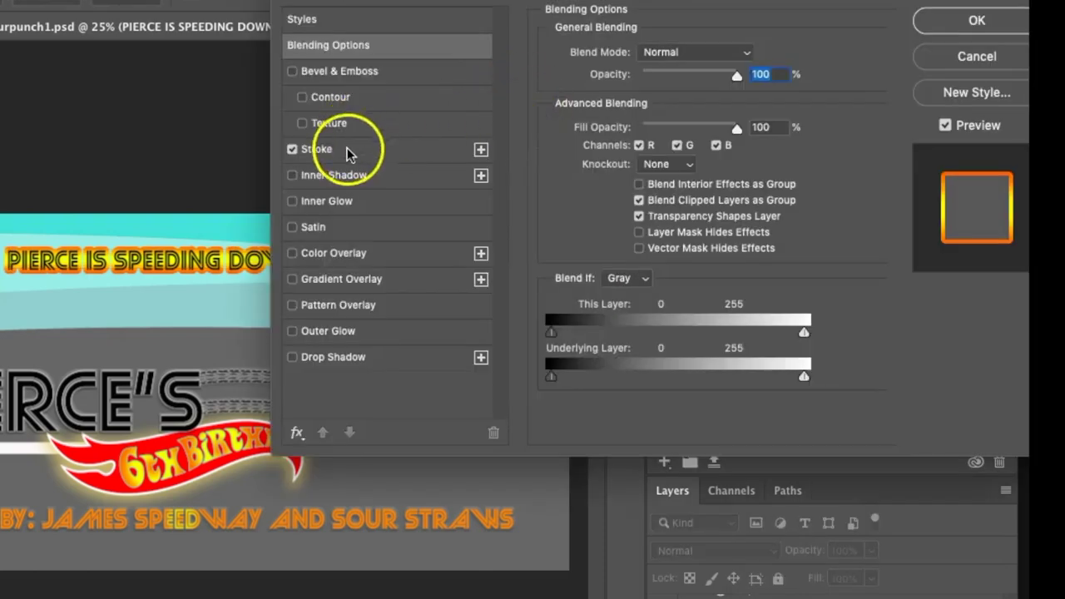
click(333, 148)
drag(627, 54, 620, 55)
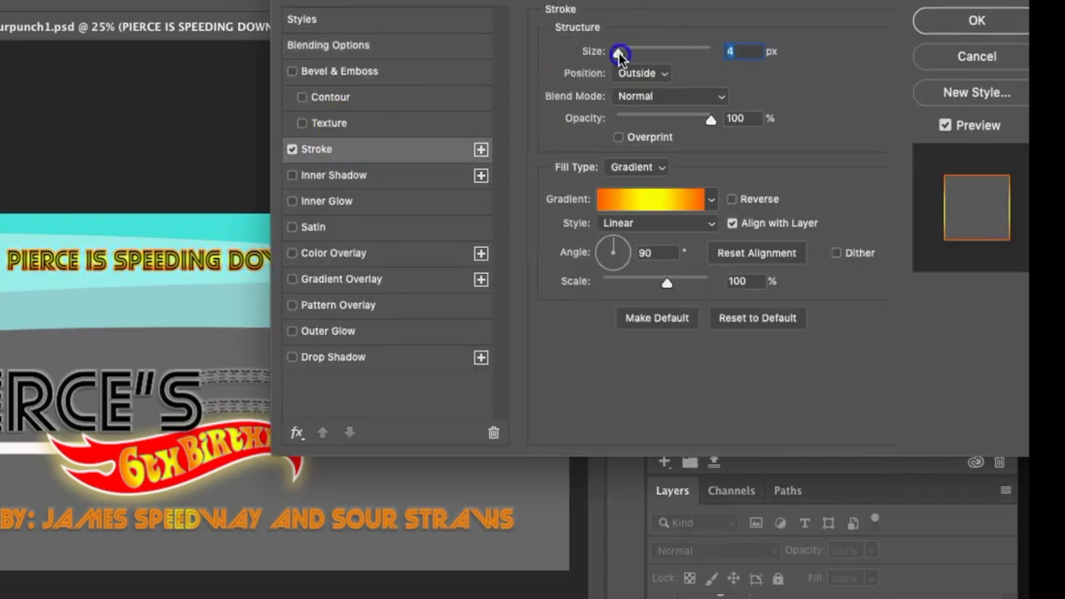
click(1016, 25)
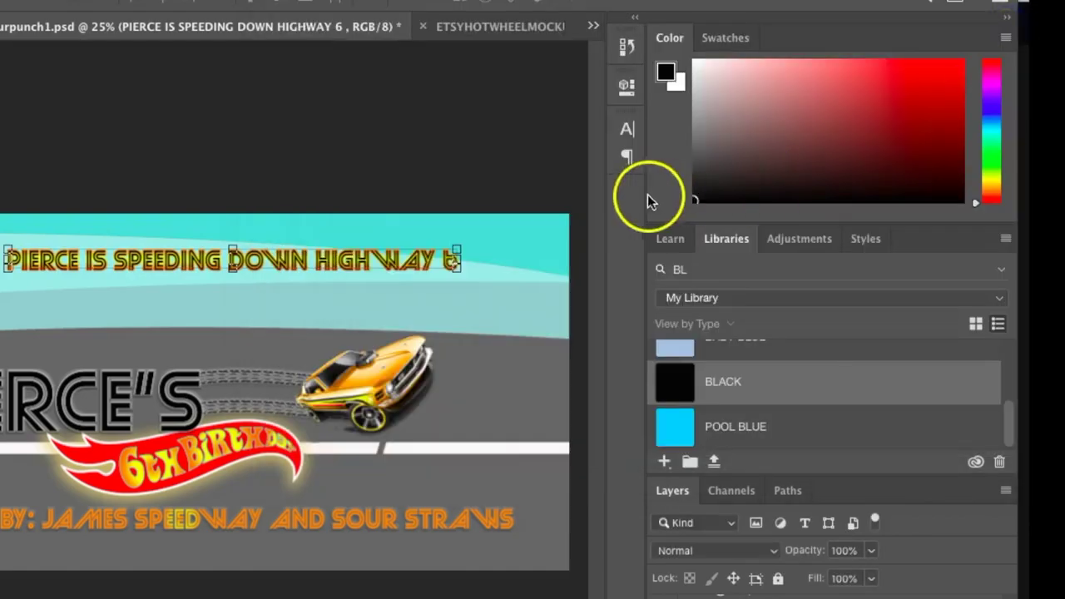
Rotate the tagline -180° so it reads upside down, widening it slightly
key(ctrl+t)
drag(642, 236, 647, 235)
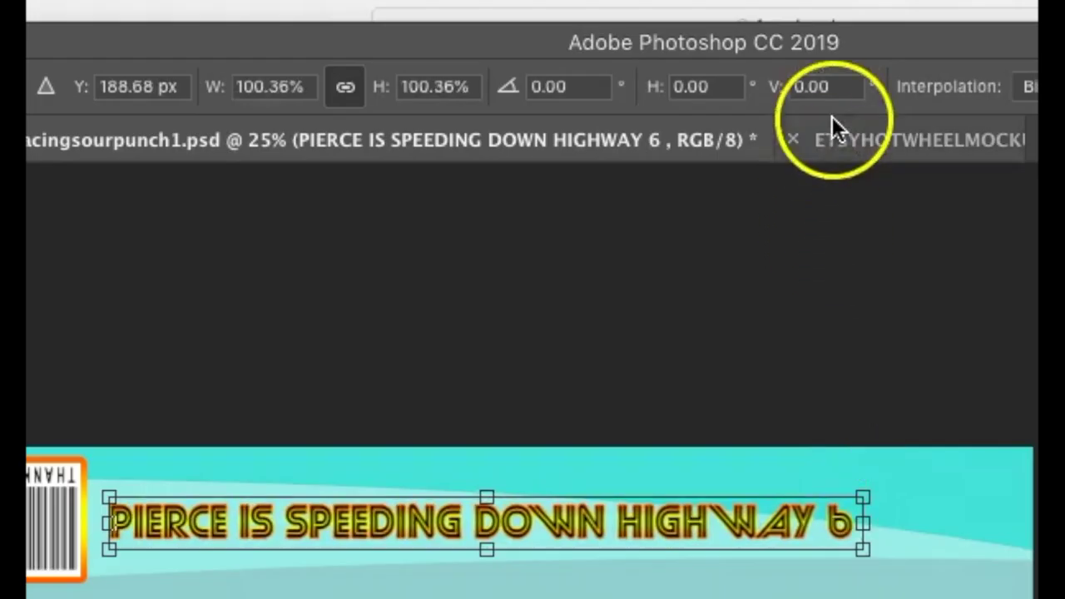
click(587, 86)
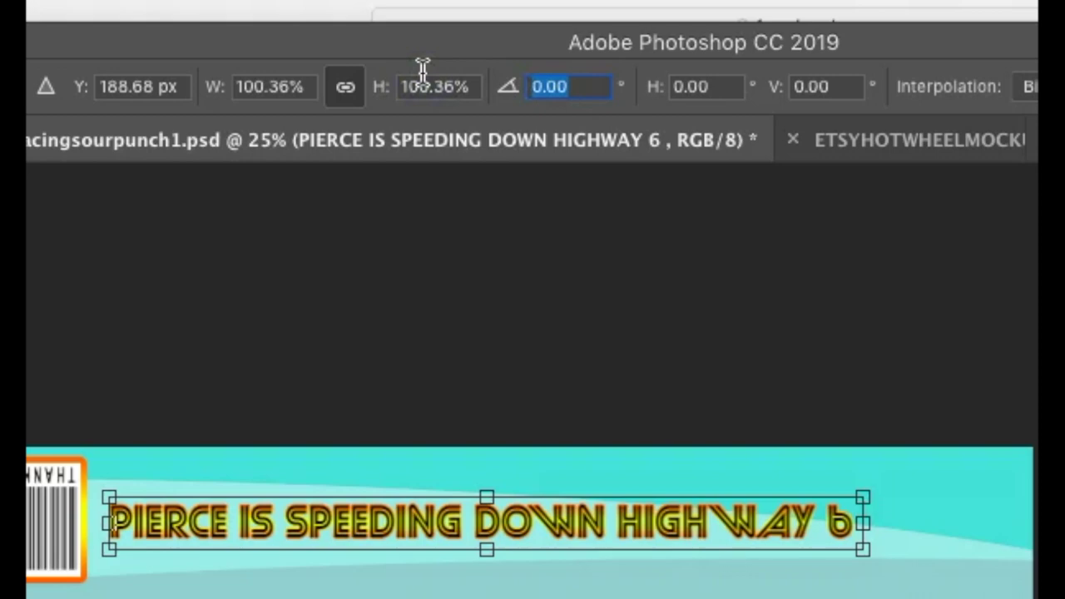
text(-180)
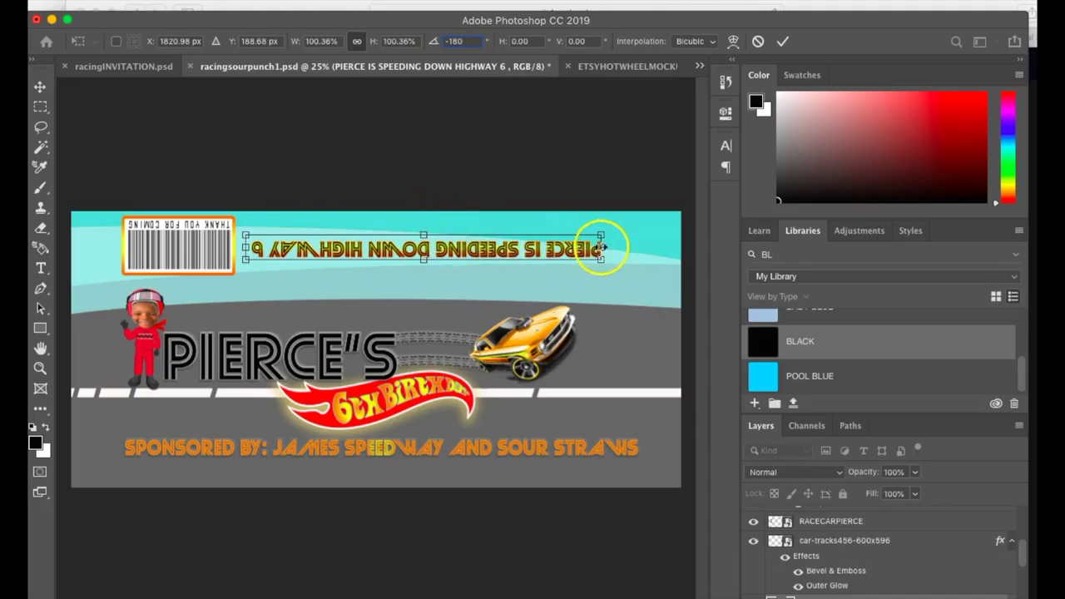
drag(611, 247, 615, 247)
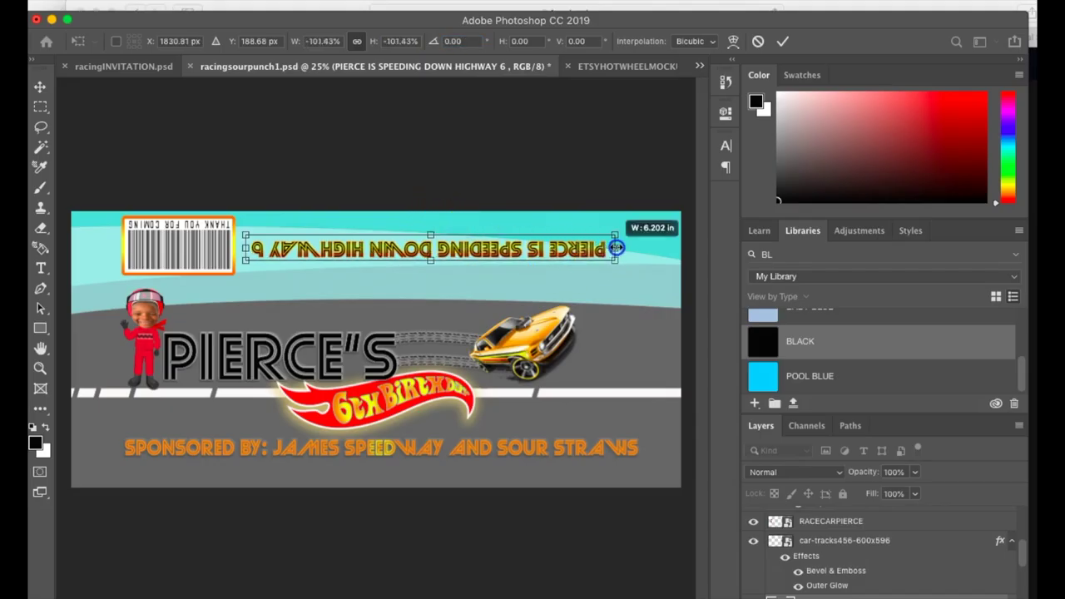
key(Return)
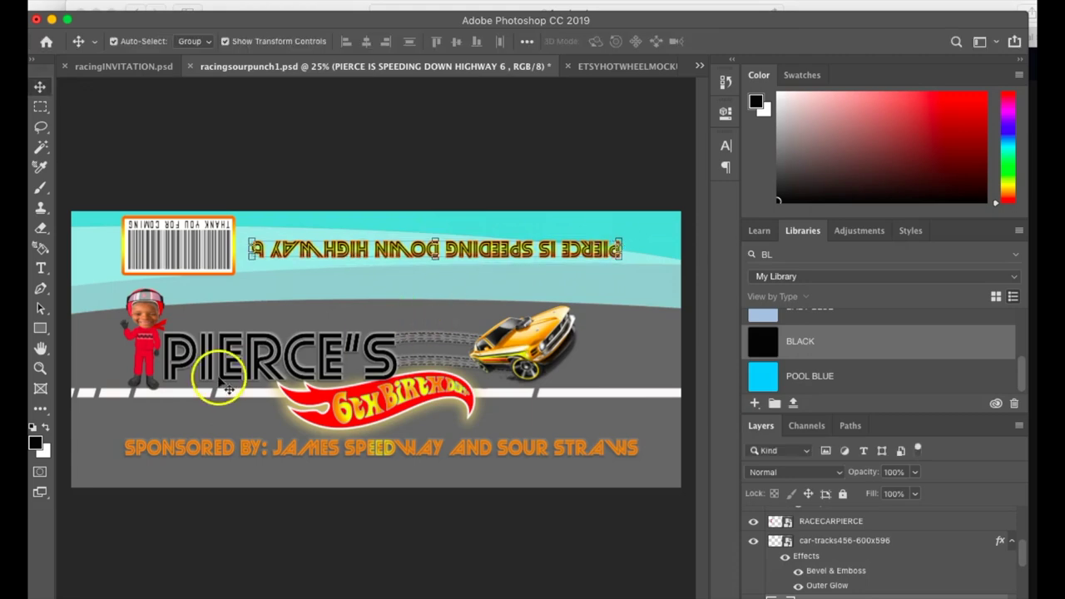
Give the RACECARPIERCE layer Bevel & Emboss and a white 70 px drop shadow at 21% opacity
click(134, 326)
right_click(850, 523)
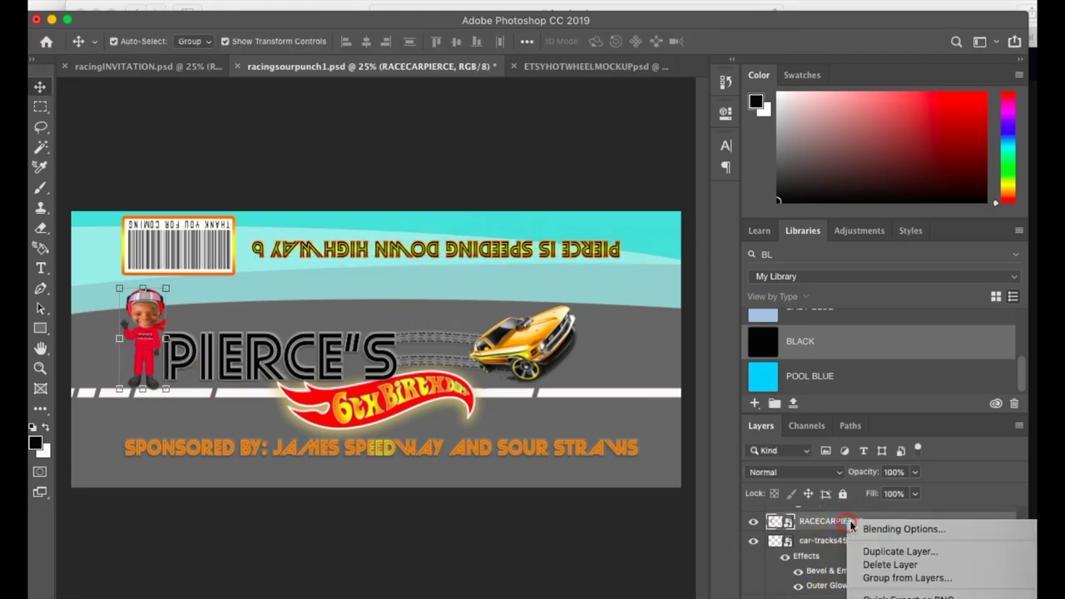
click(862, 528)
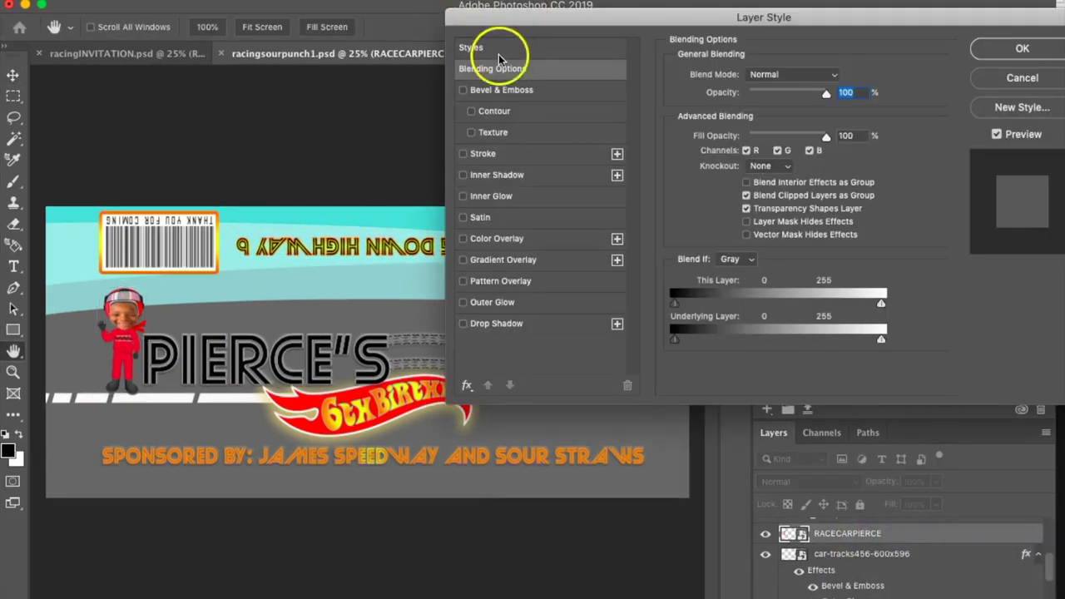
click(494, 90)
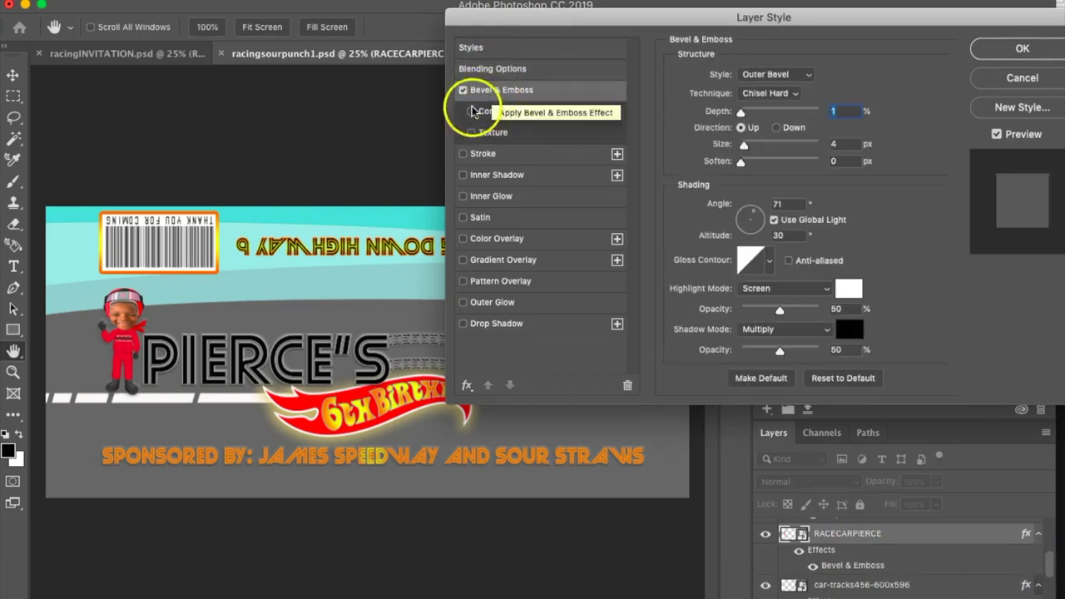
click(462, 324)
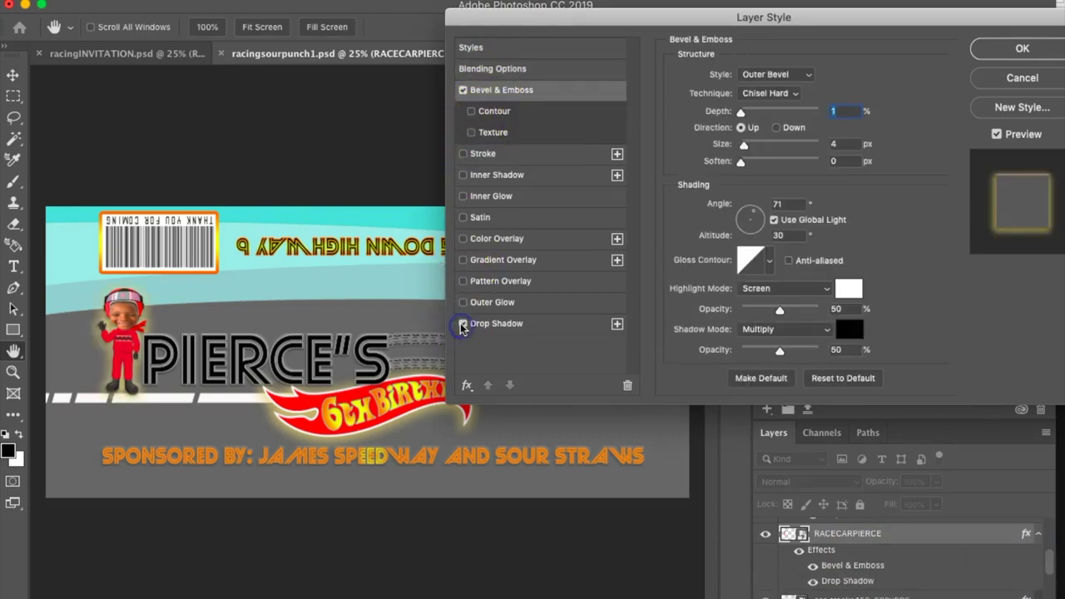
click(536, 325)
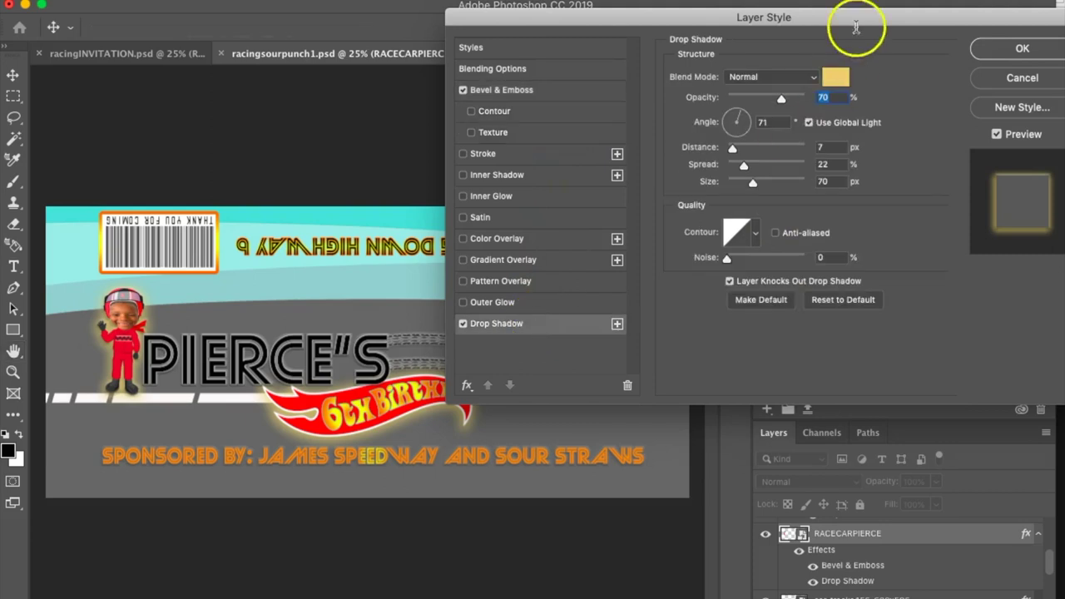
click(826, 84)
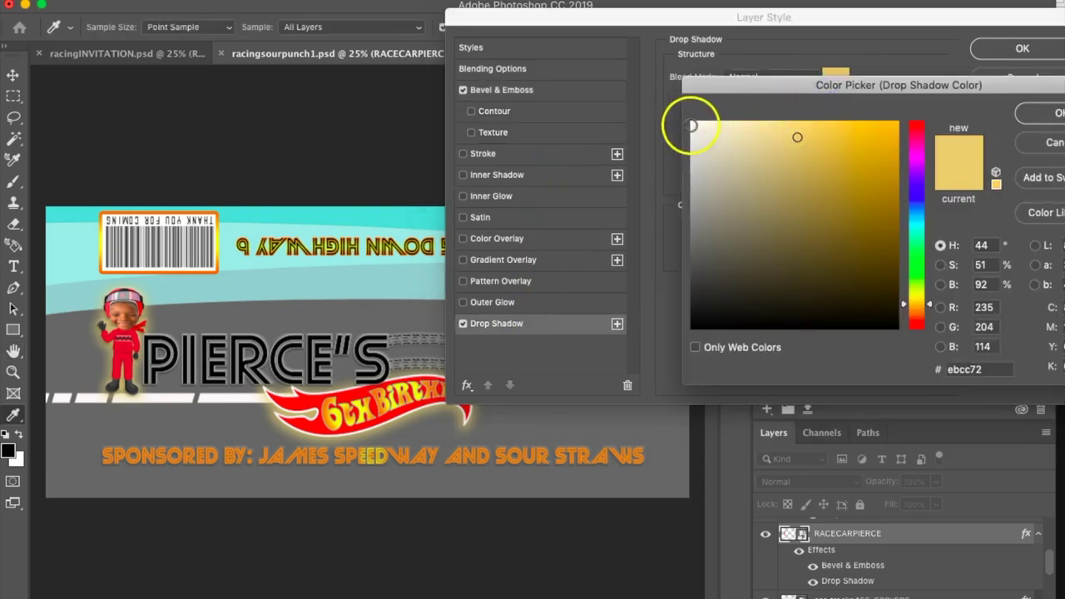
click(691, 125)
key(Return)
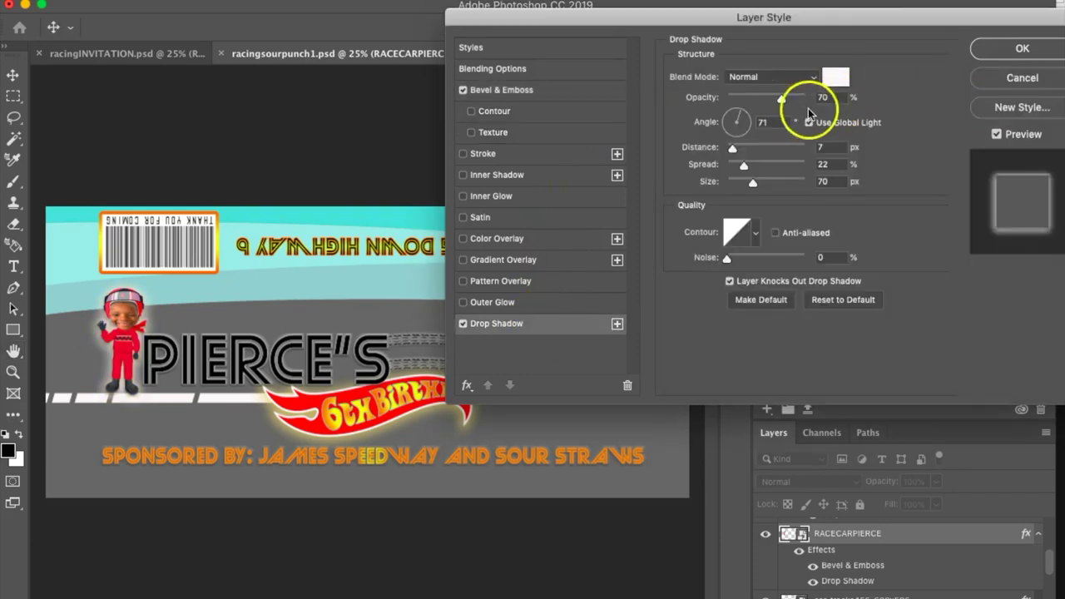
drag(791, 102, 754, 99)
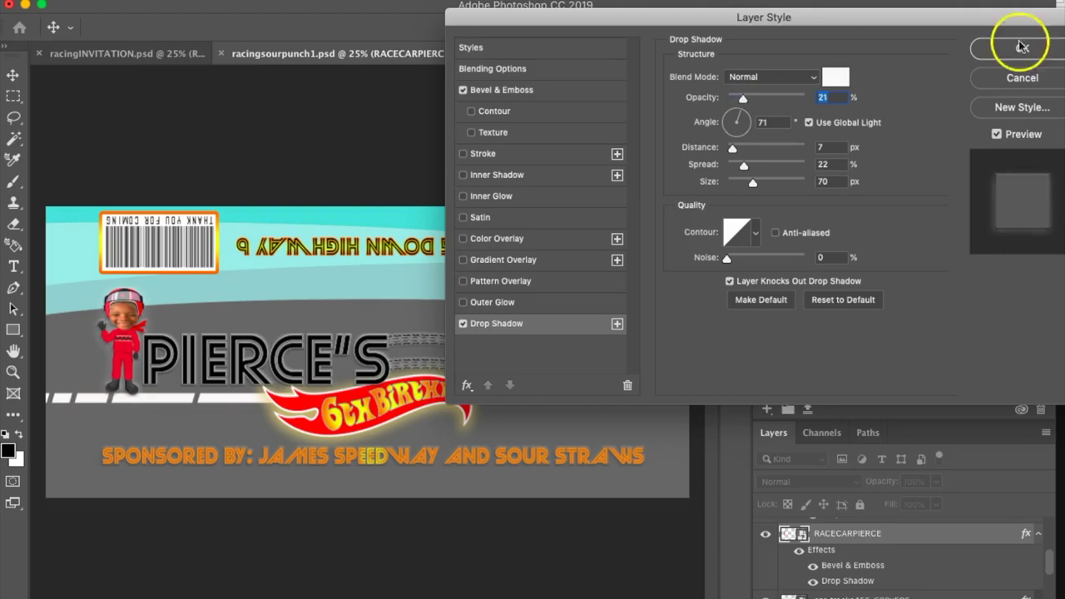
Apply the racer's effects and place the RACING-CLIPART-RED-13 trophy from MUJKA-RACE-CARS-RED
click(1062, 47)
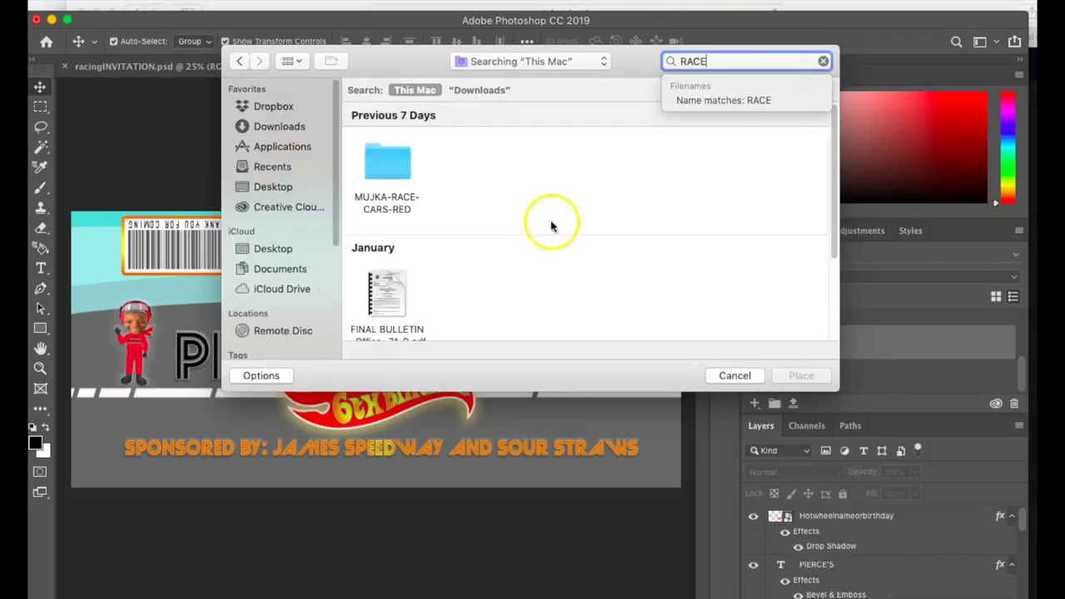
double_click(388, 140)
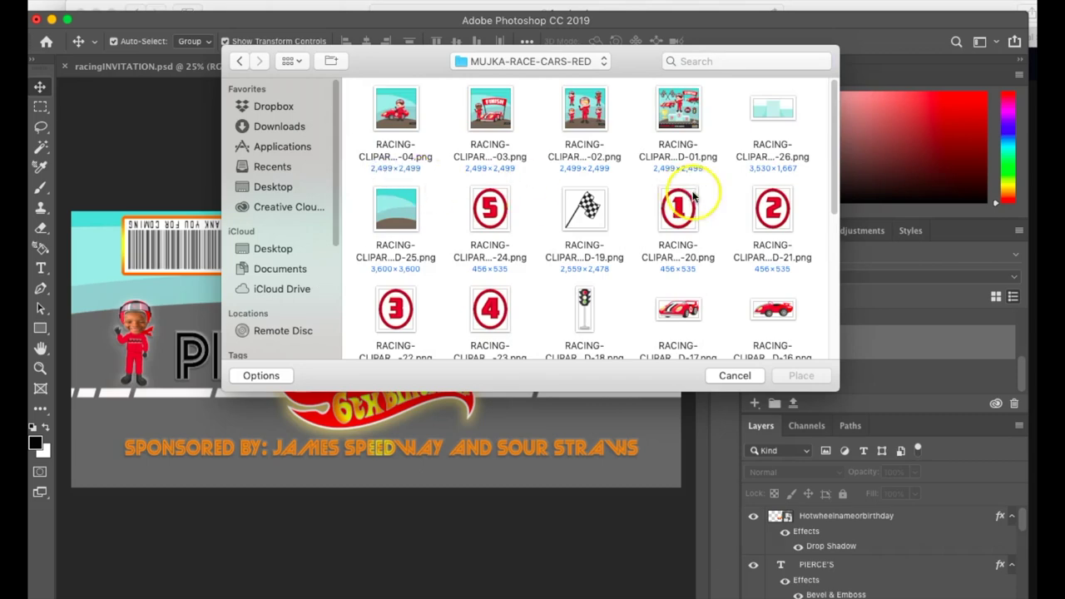
scroll(821, 156, down, 5)
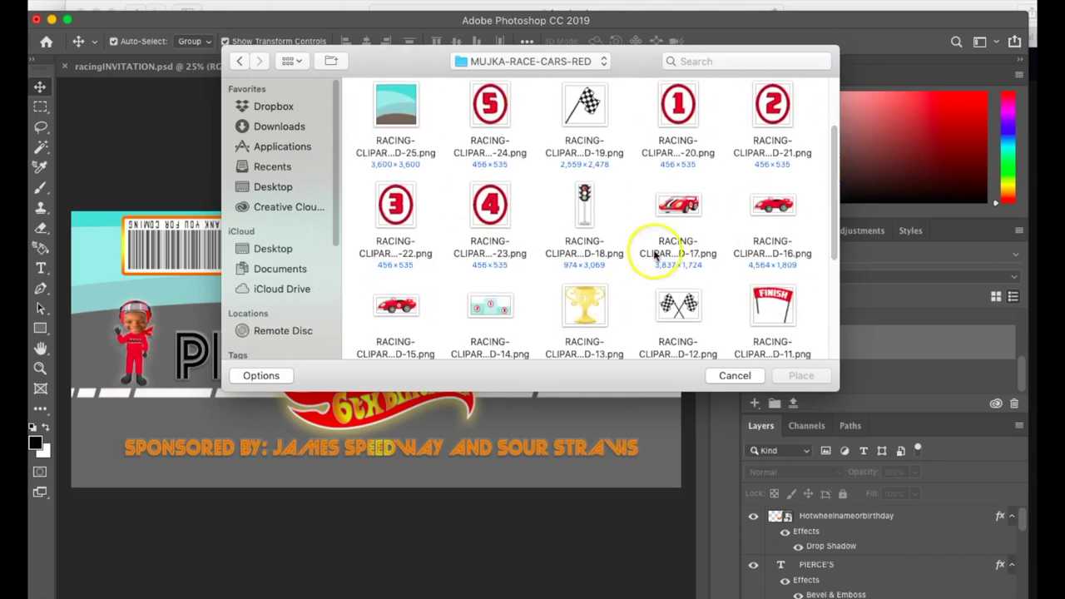
click(587, 318)
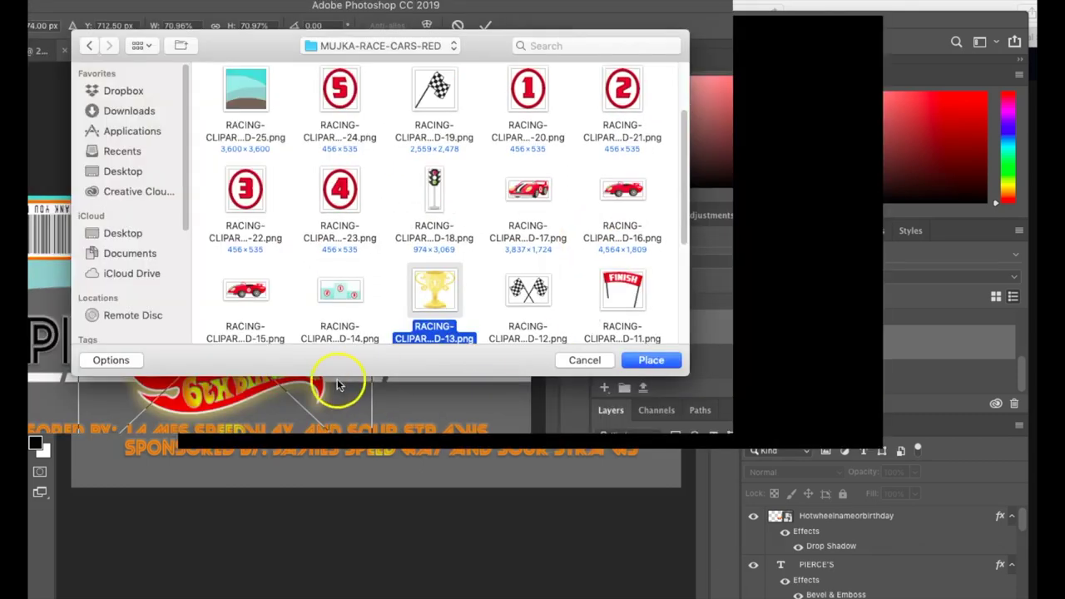
key(Return)
Scale the trophy to about 6.21% beside the racer kid, then select the artwork group
drag(225, 207, 166, 356)
drag(133, 322, 148, 354)
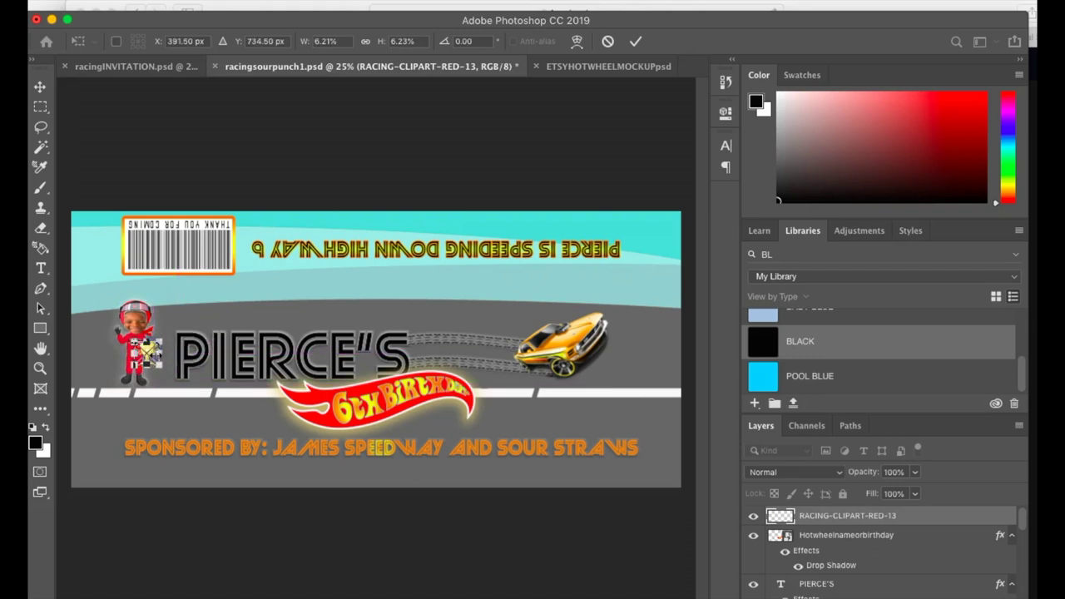
key(Return)
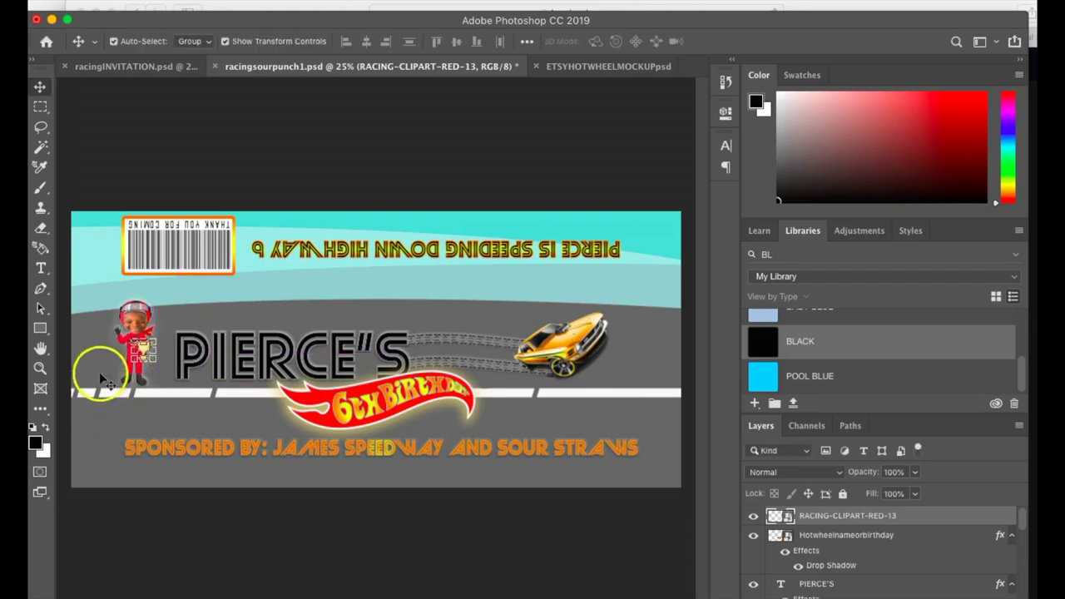
click(93, 348)
click(140, 353)
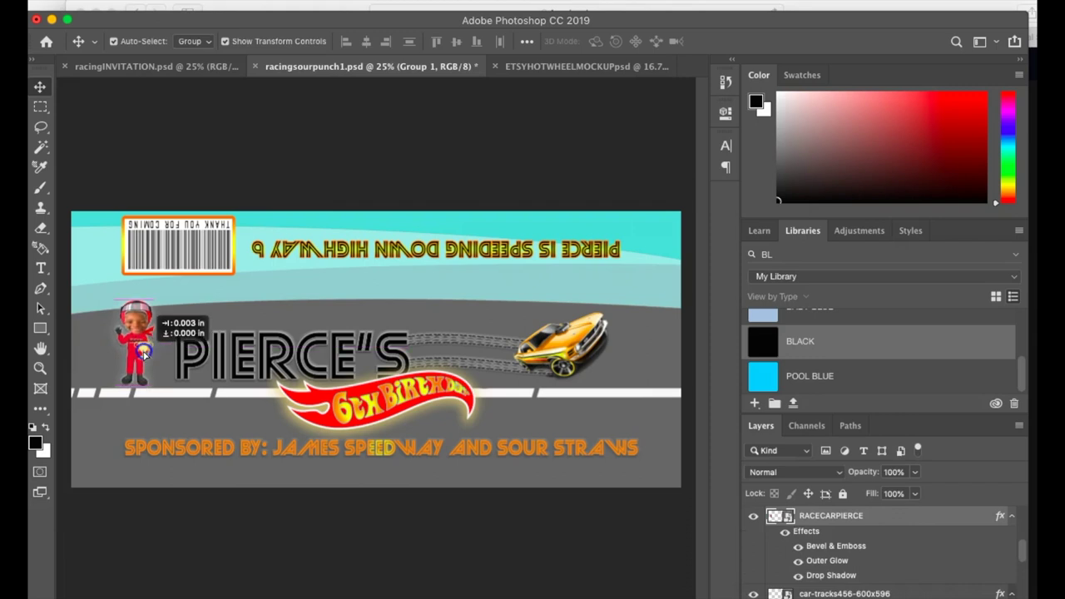
click(103, 435)
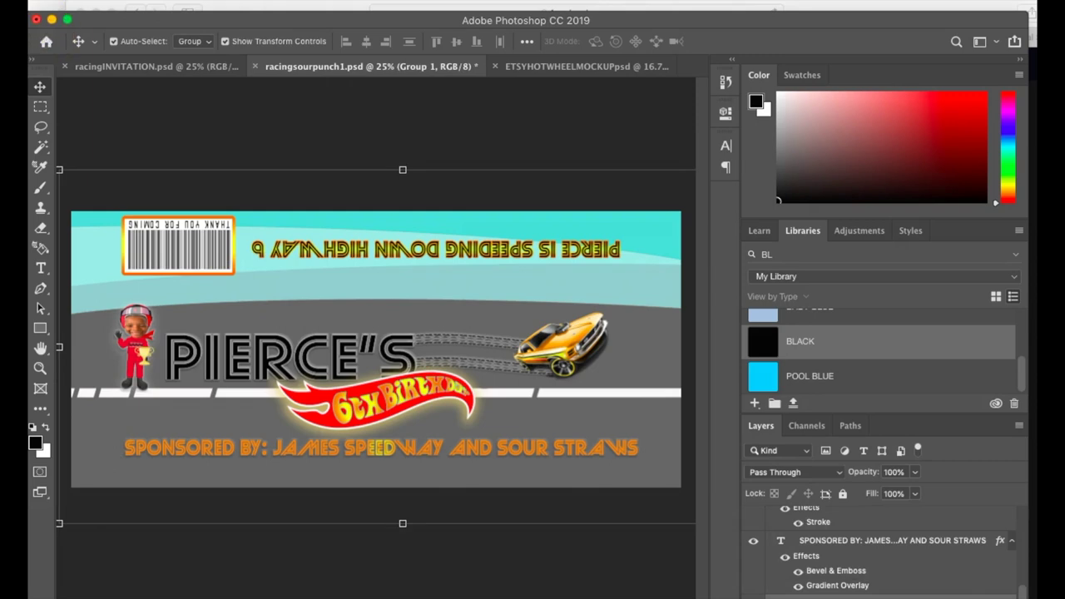
Print to the HP ENVY 5540 with Paper Type Photo Glossy Paper and Quality Best
click(117, 0)
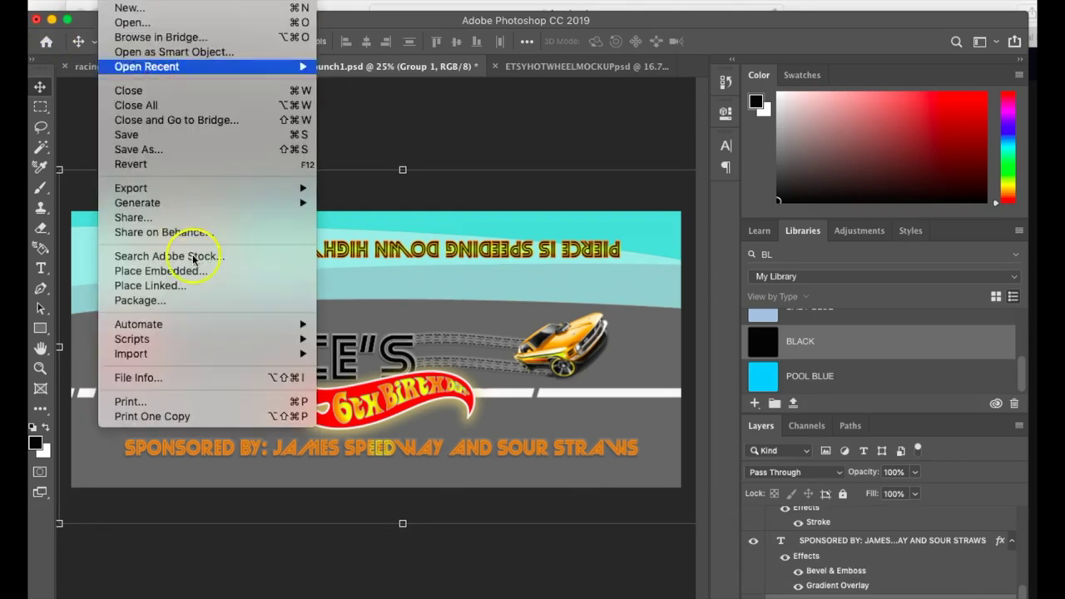
click(170, 405)
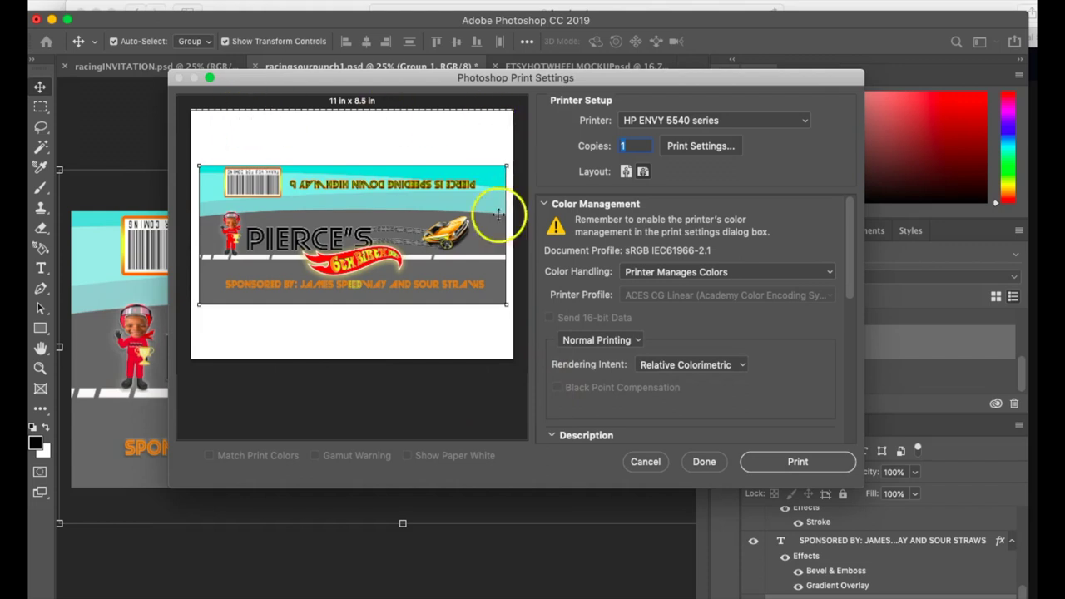
click(776, 467)
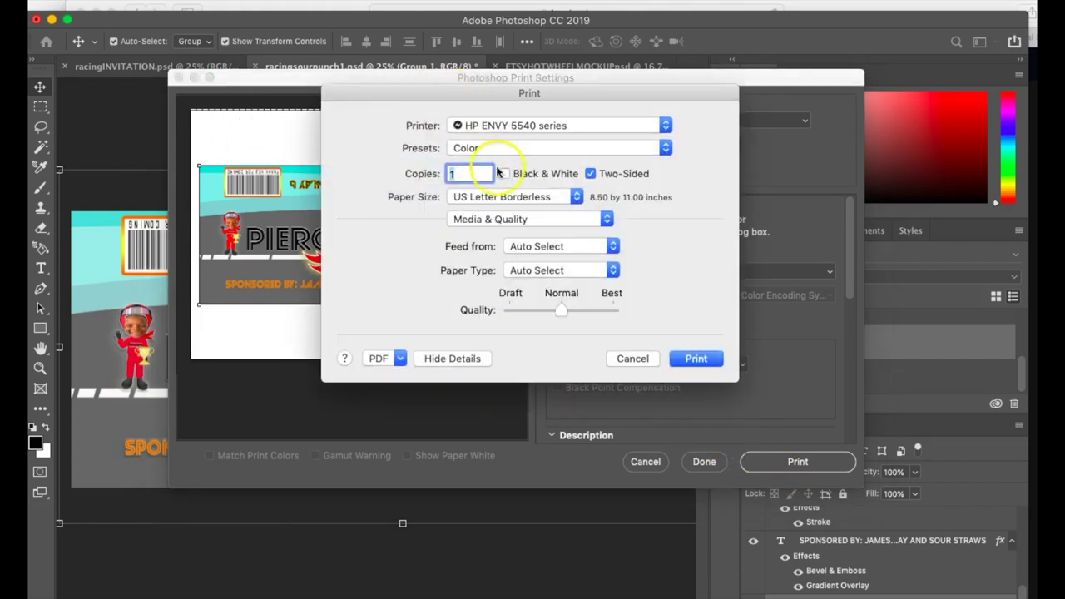
click(568, 275)
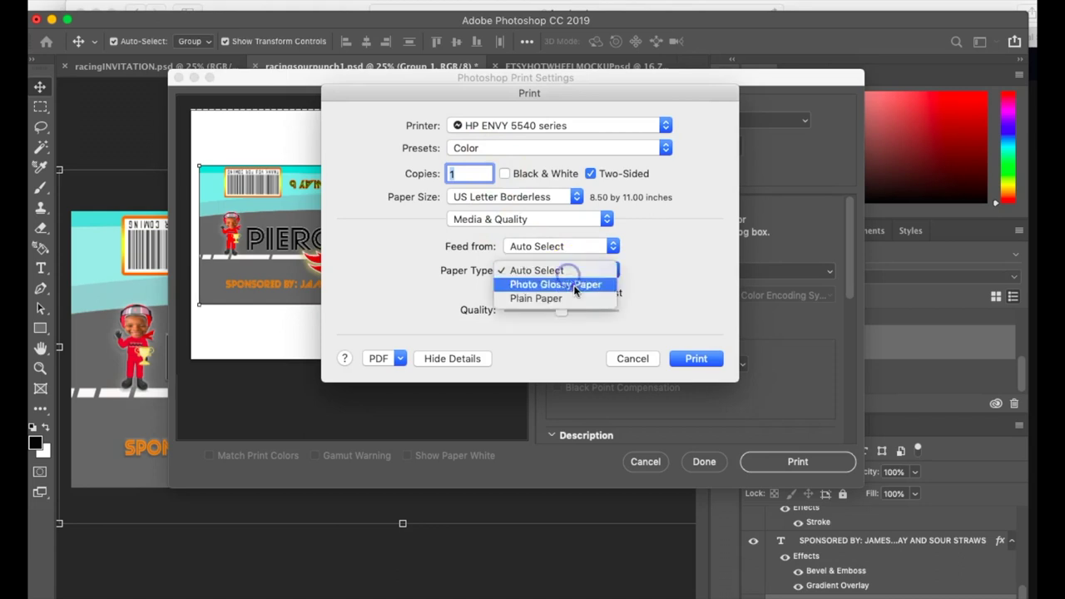
click(575, 288)
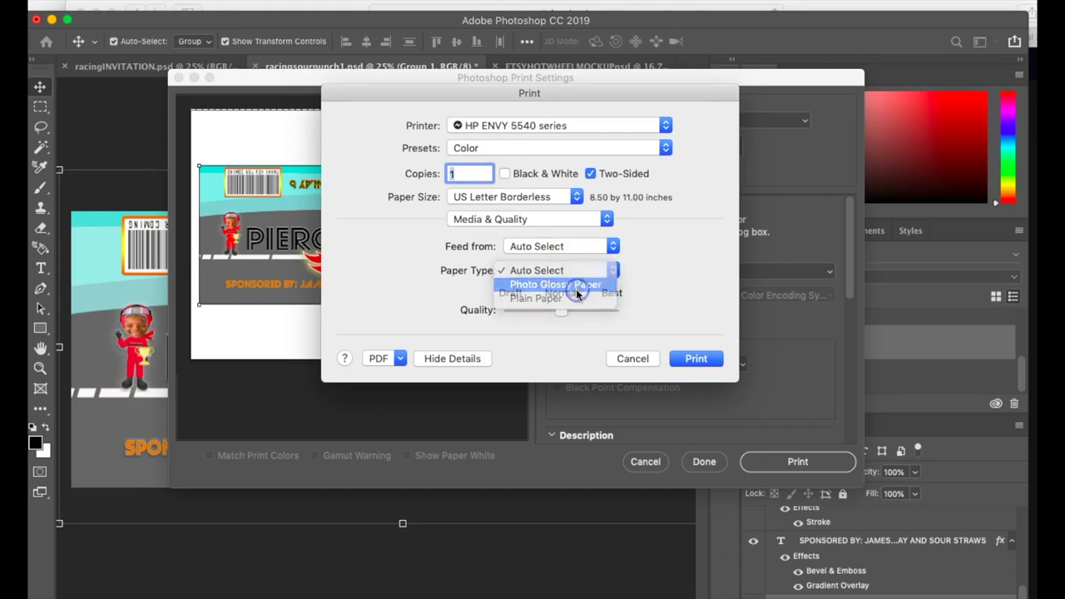
click(615, 310)
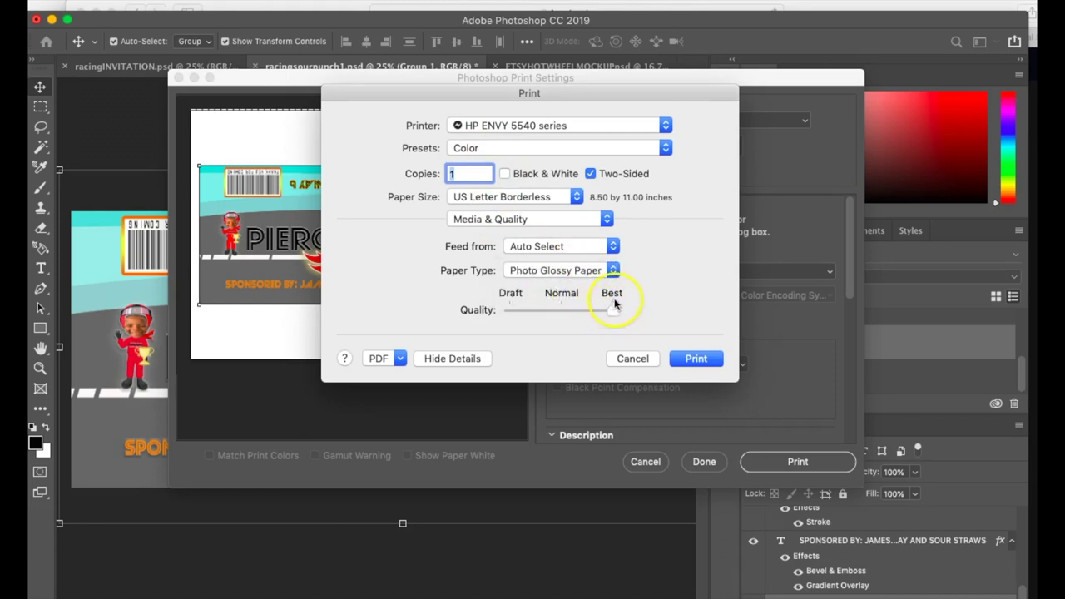
click(697, 364)
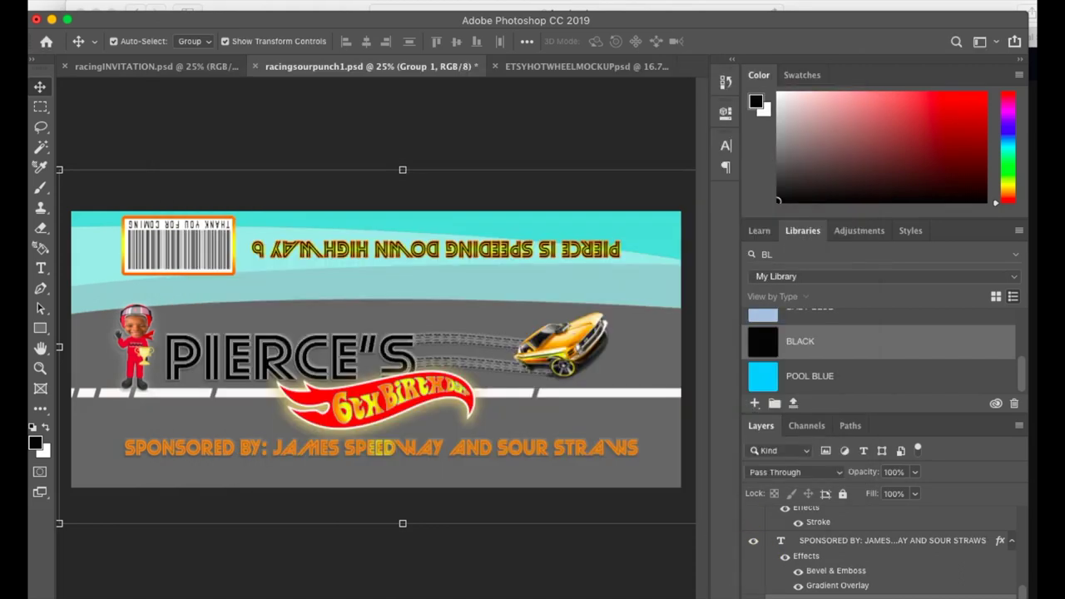